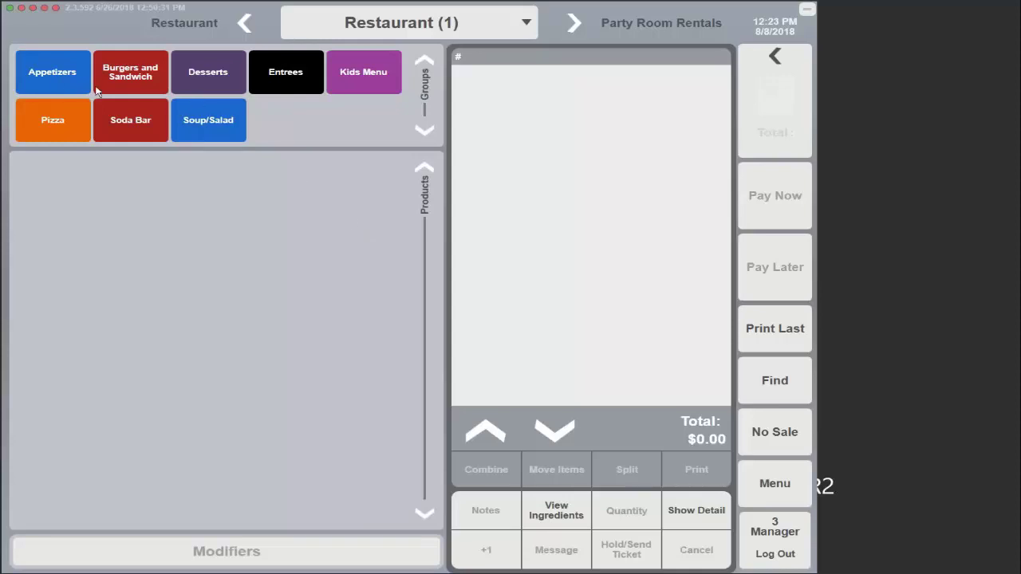
Step: Add Chicken Tenders with 1/2 Asian Chilli sauce to the check
click(58, 85)
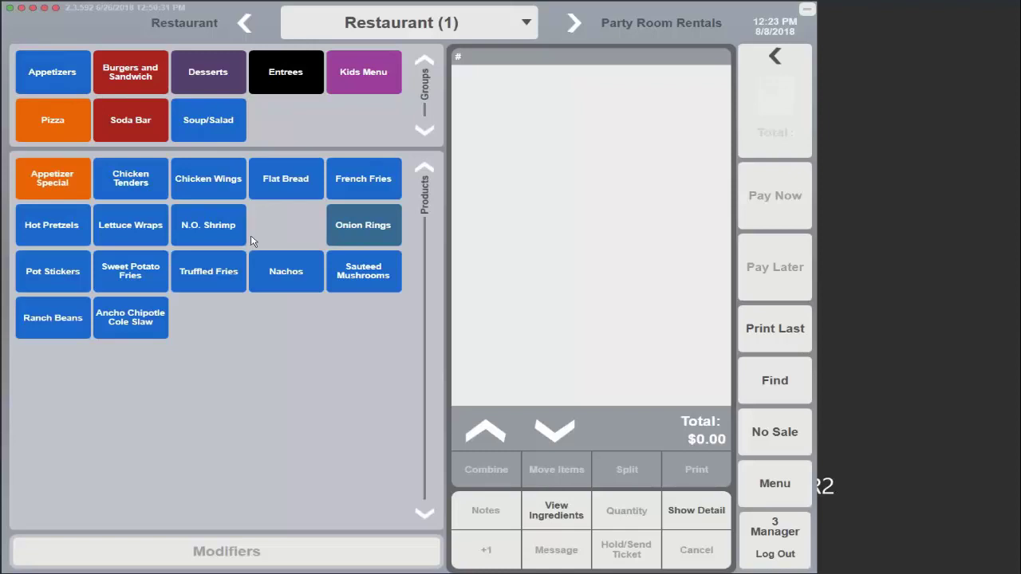
click(146, 190)
click(400, 195)
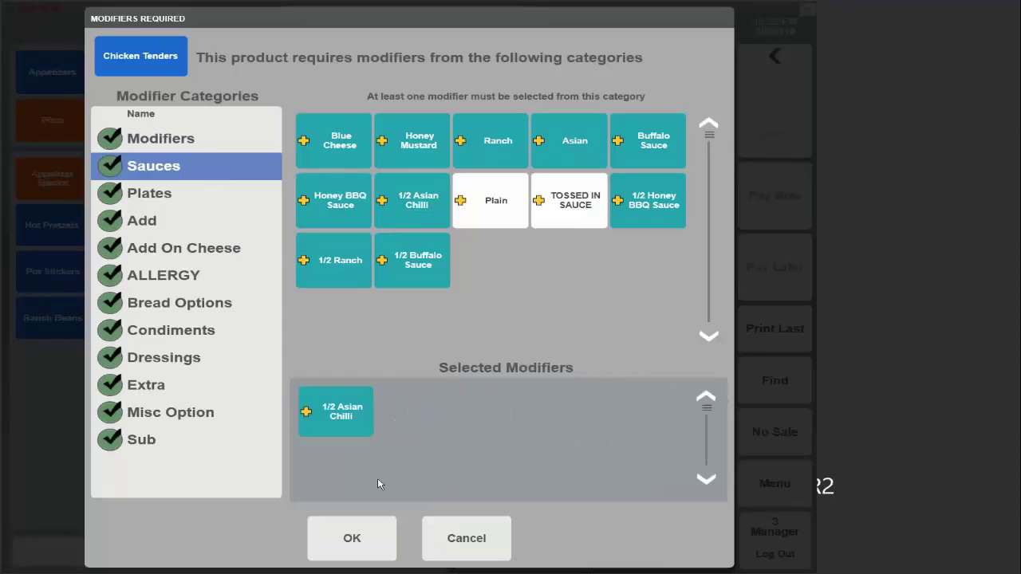
click(372, 522)
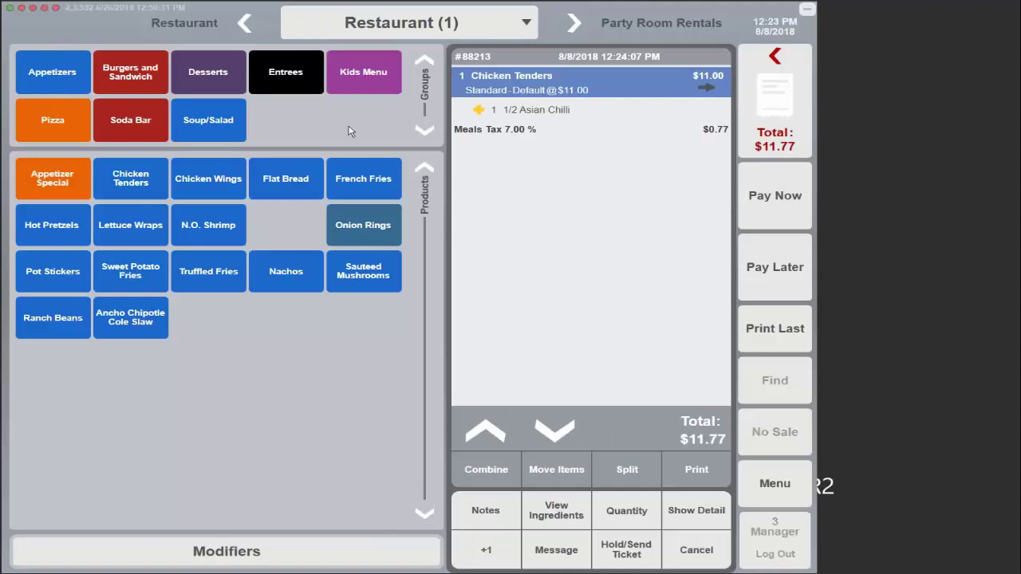
Step: Add an Ice Cream Bowl with add bitters, bringing the ticket to $16.05
click(197, 76)
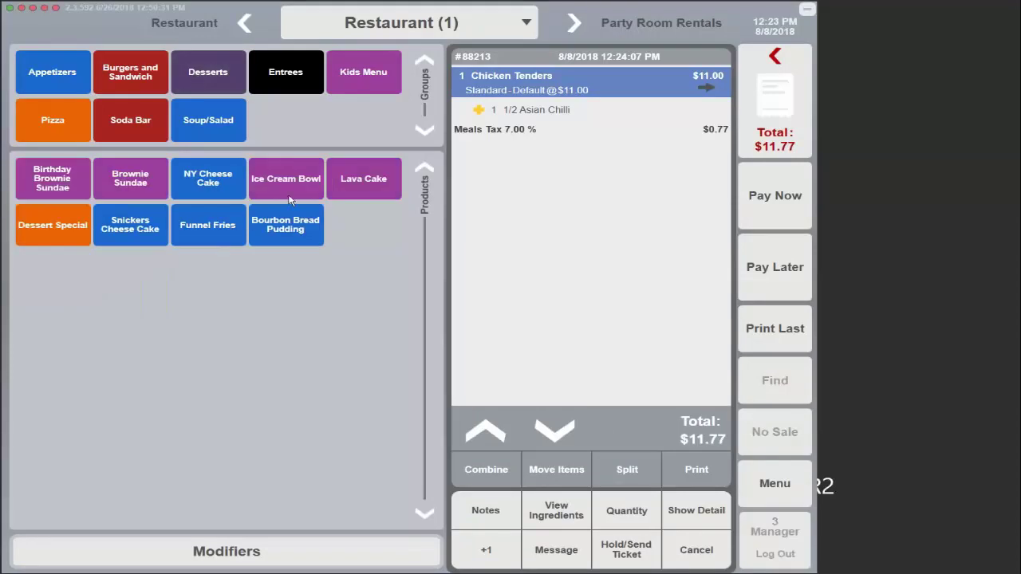
click(291, 200)
click(335, 205)
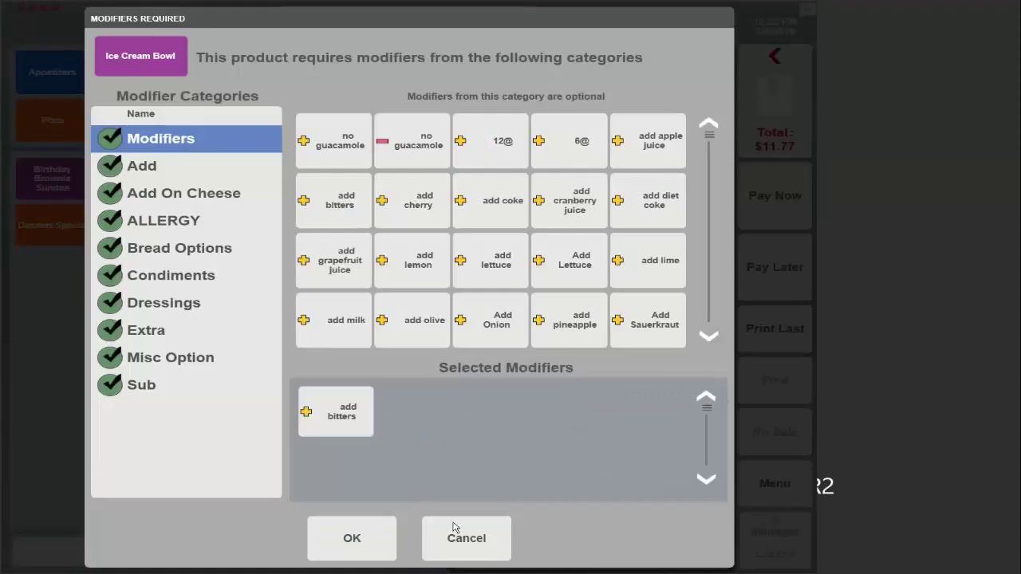
click(339, 541)
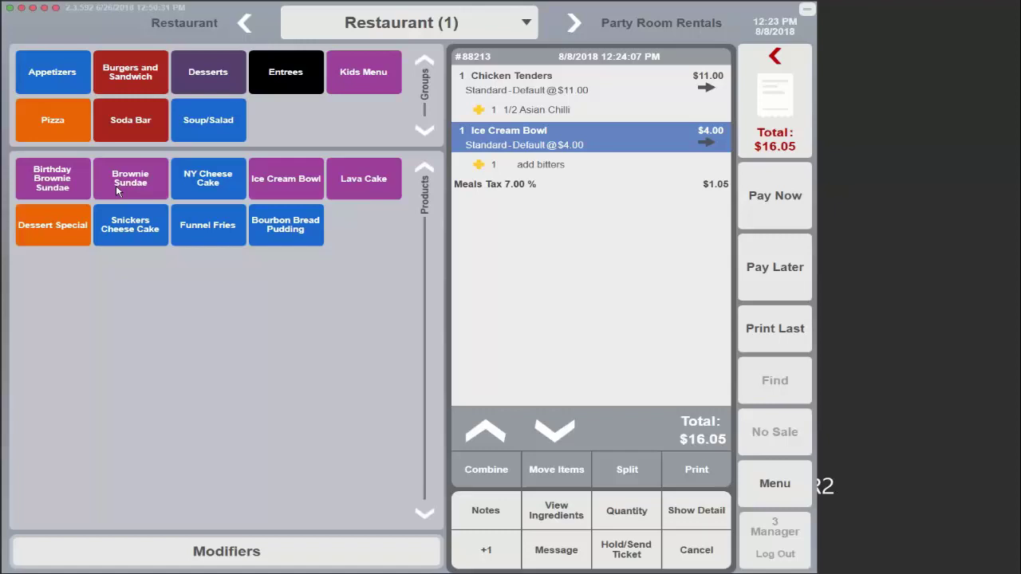
Step: From the Bar menu's draft beers, add a Rick Beer and two Allagash Drafts
click(322, 33)
click(317, 160)
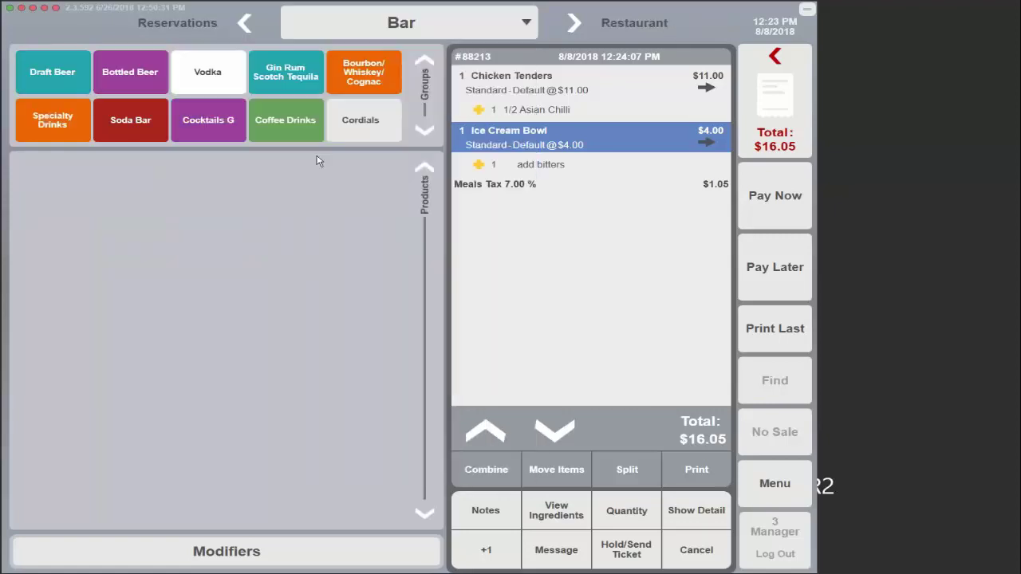
click(81, 81)
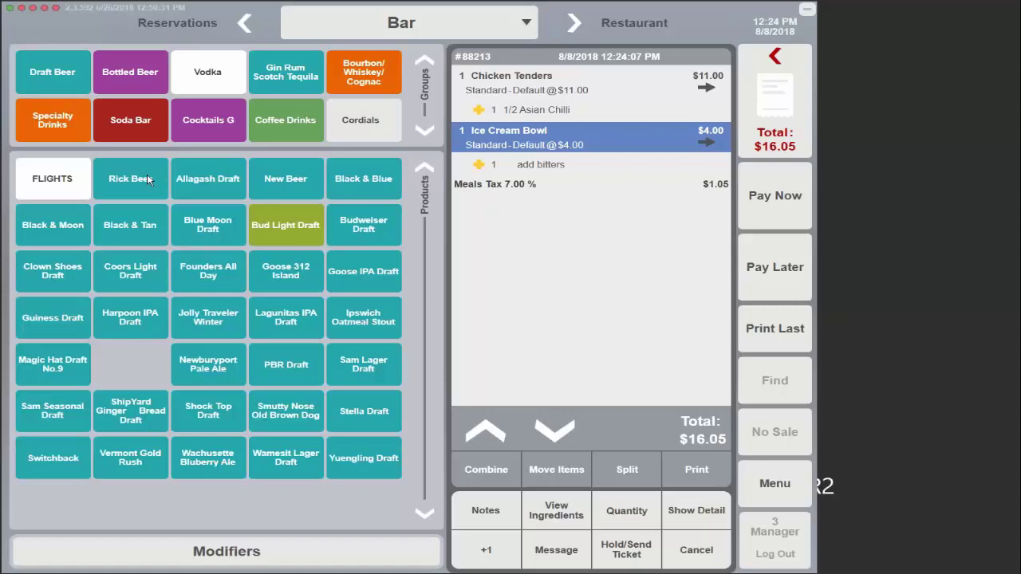
click(153, 180)
click(202, 181)
click(202, 181)
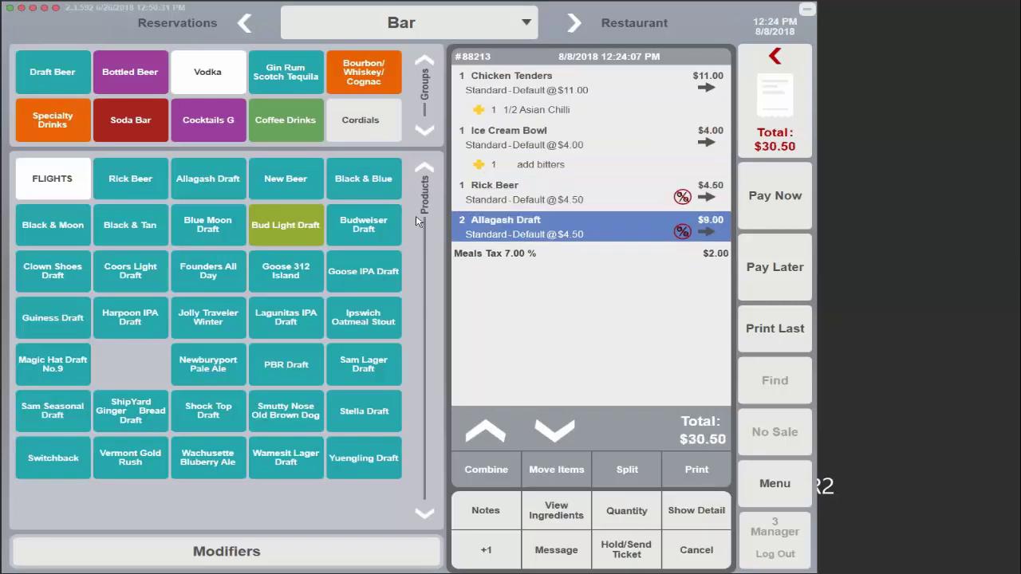
Step: Name the party after the guest and hold the $30.50 check with Pay Later
click(691, 62)
text(Rick)
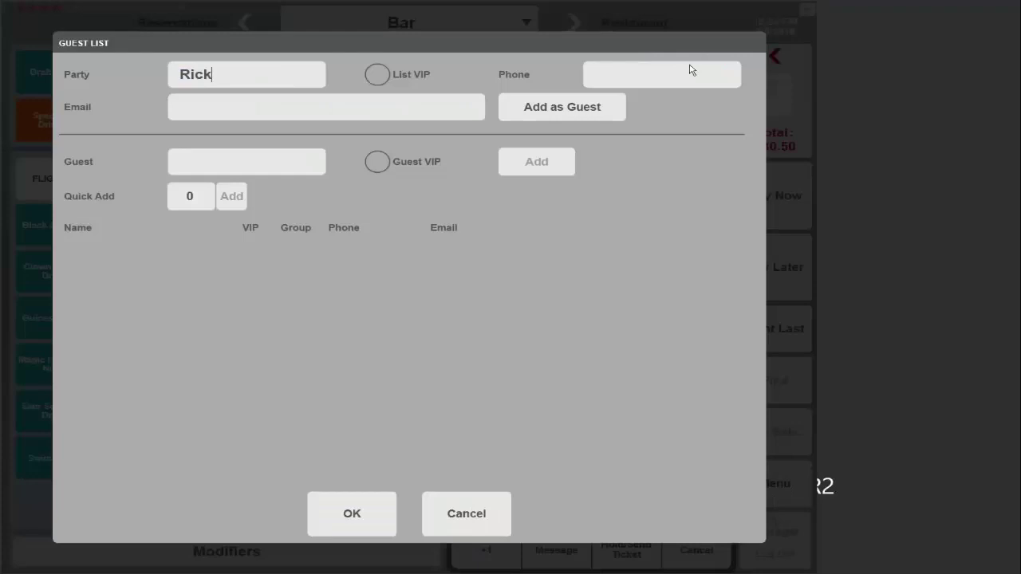
click(352, 513)
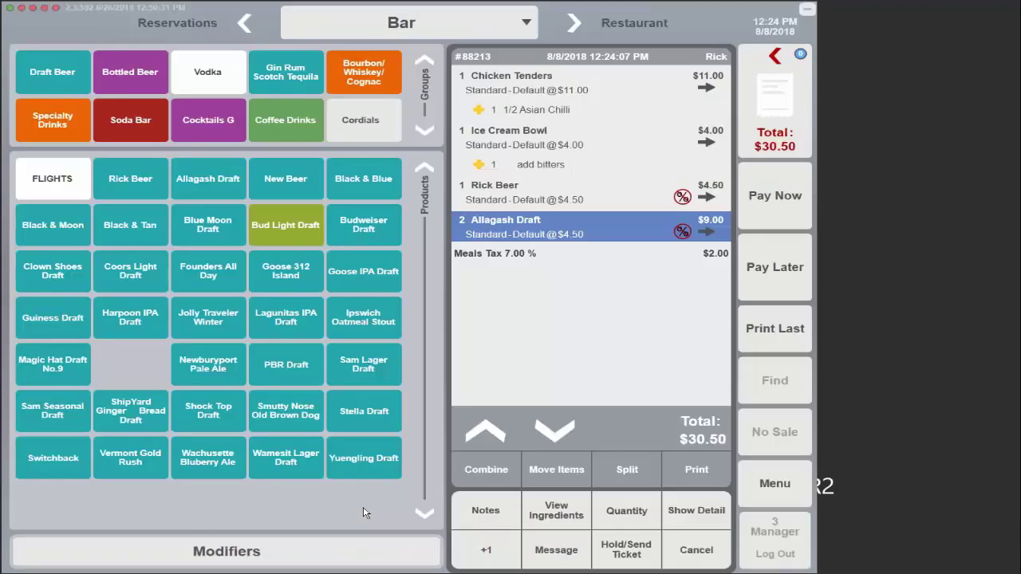
click(777, 282)
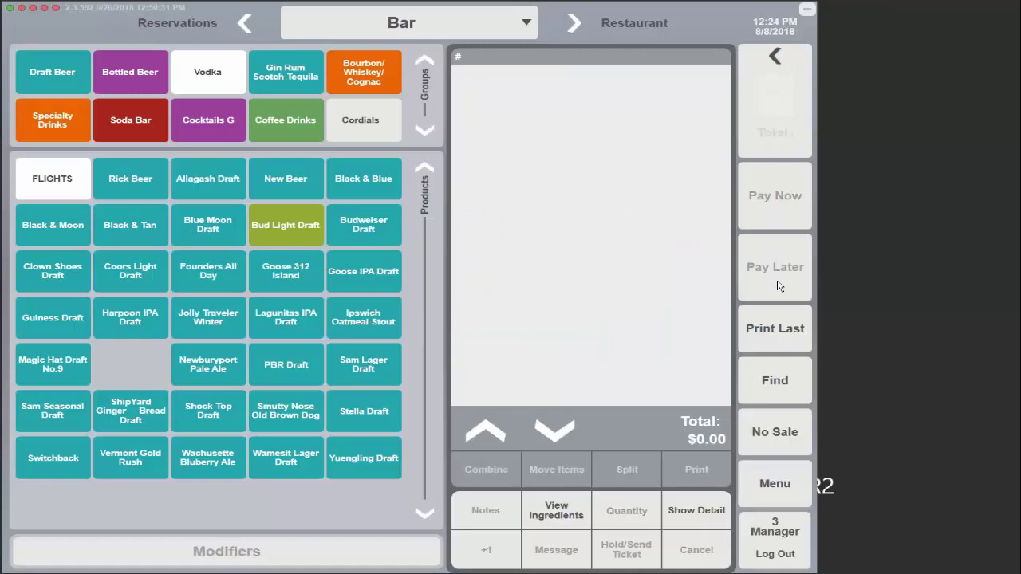
Step: Reopen held tab 88213 from the Find Tabs list
click(778, 373)
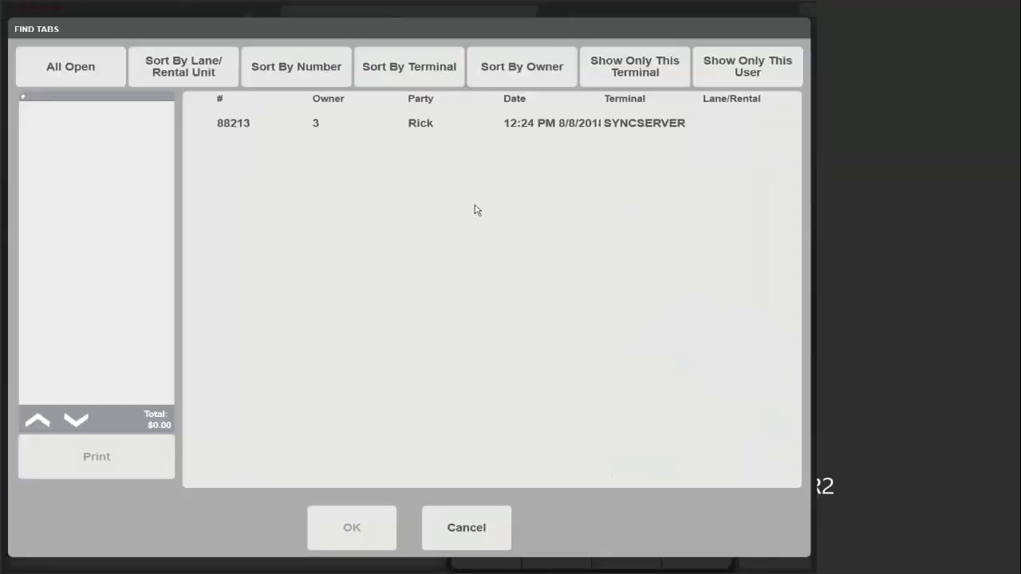
double_click(237, 123)
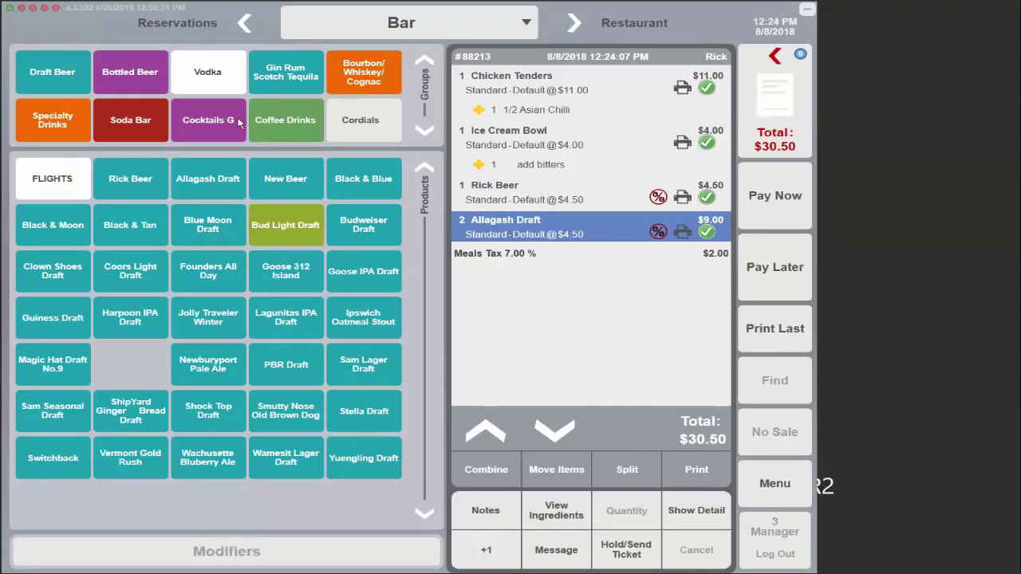
Step: From the Restaurant (1) menu, add two Rare BYO Burgers with the house side
click(365, 22)
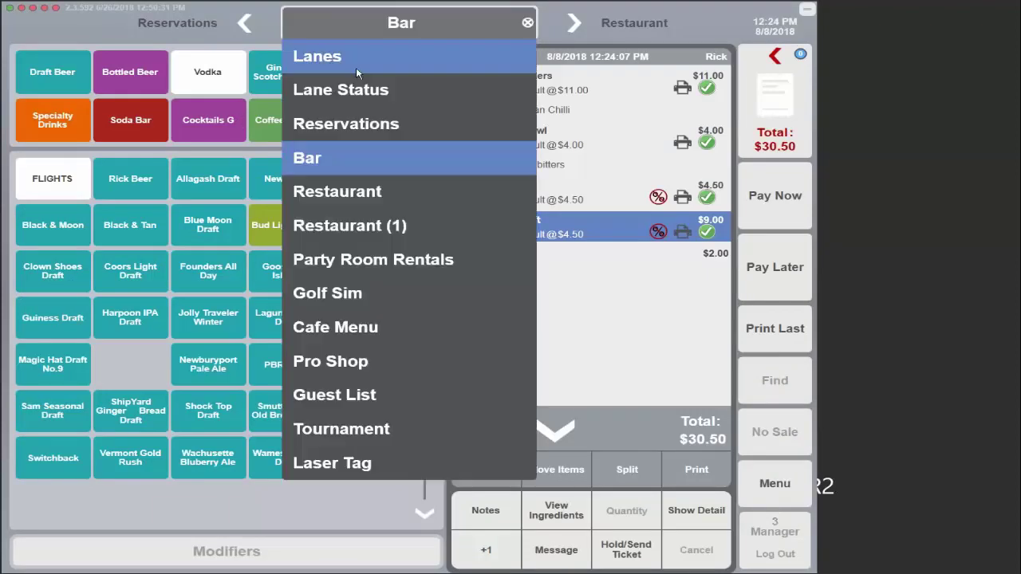
click(349, 226)
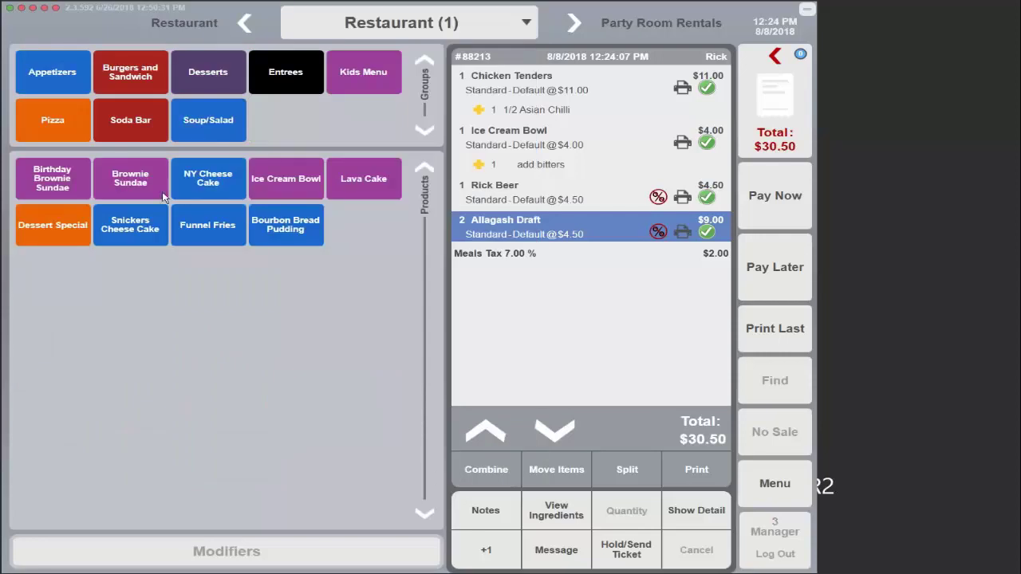
click(126, 86)
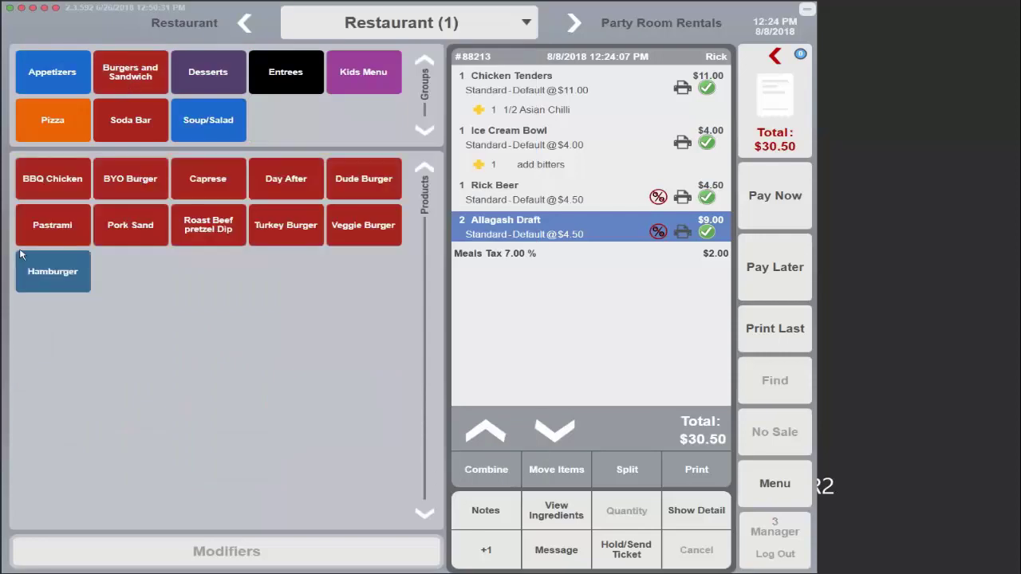
click(130, 177)
click(353, 141)
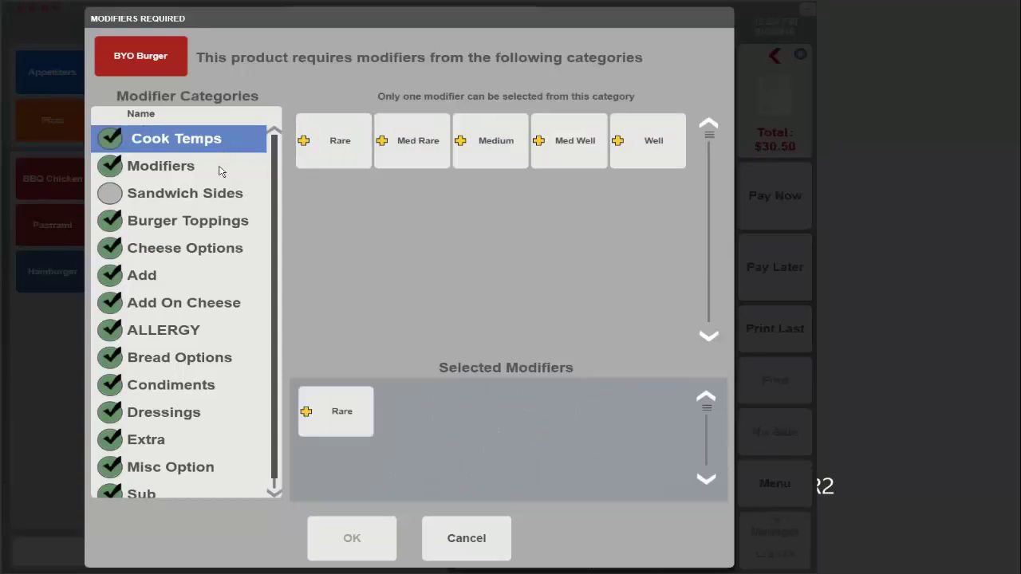
click(234, 193)
click(408, 141)
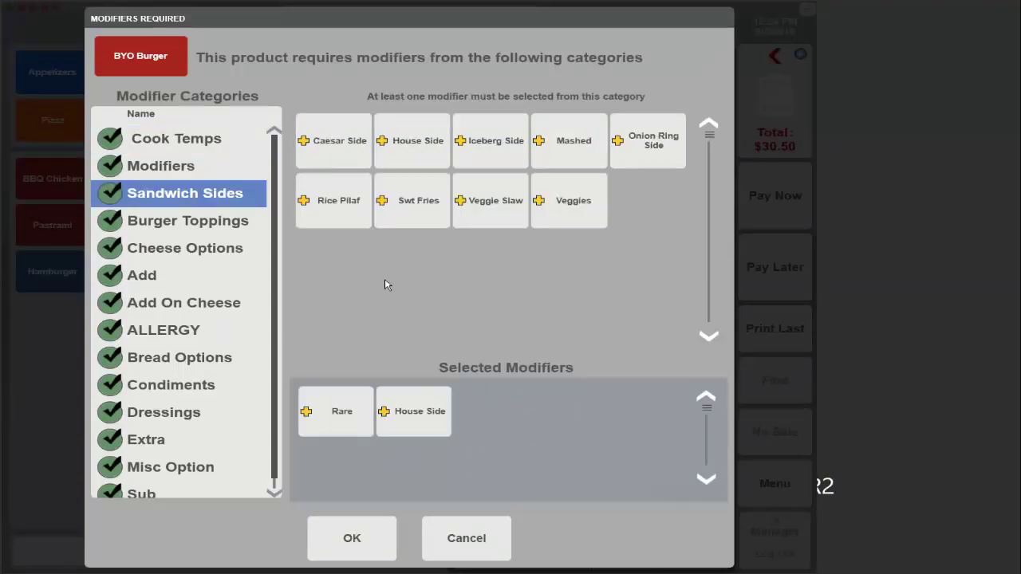
click(353, 539)
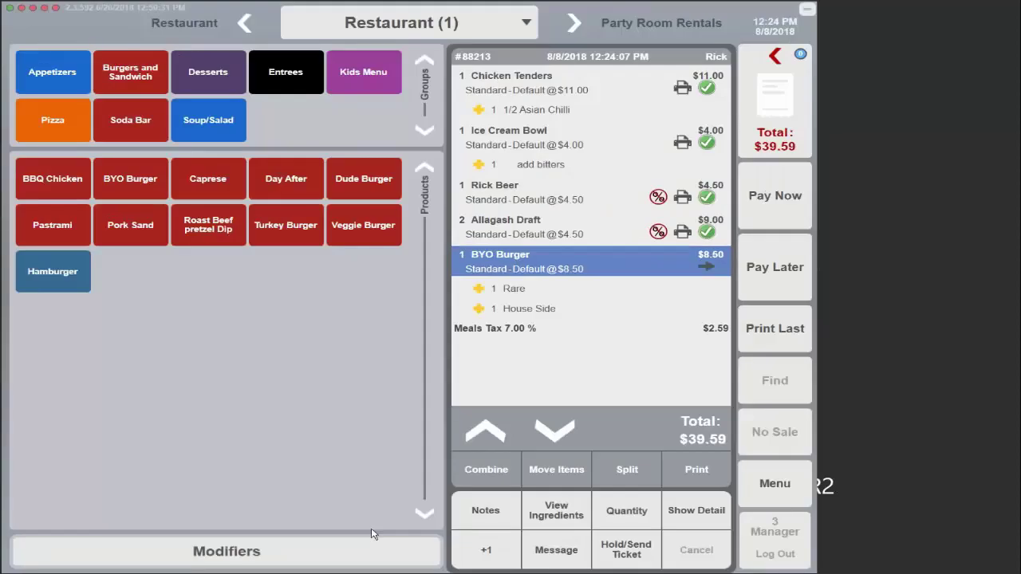
click(624, 521)
click(410, 244)
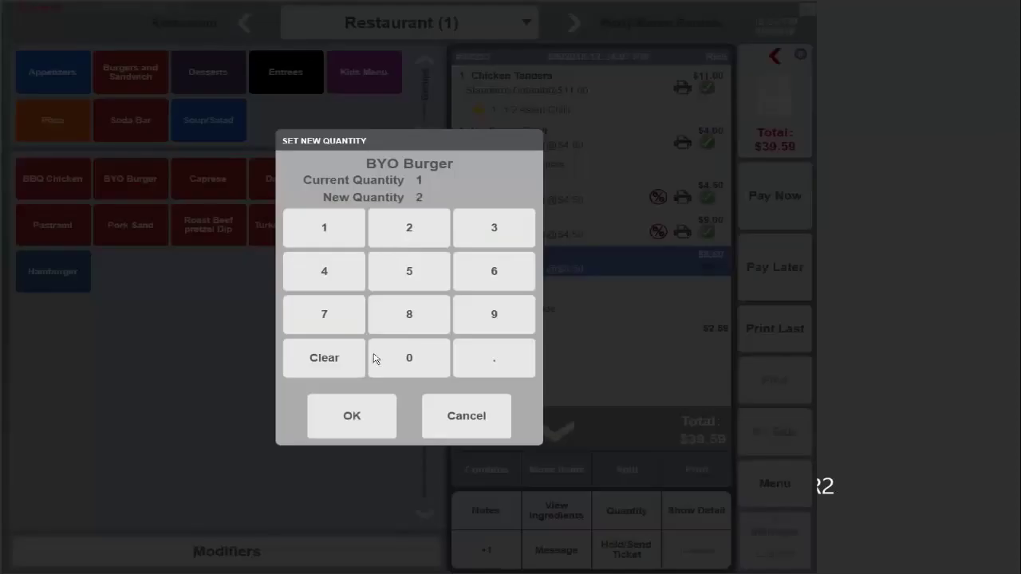
click(369, 415)
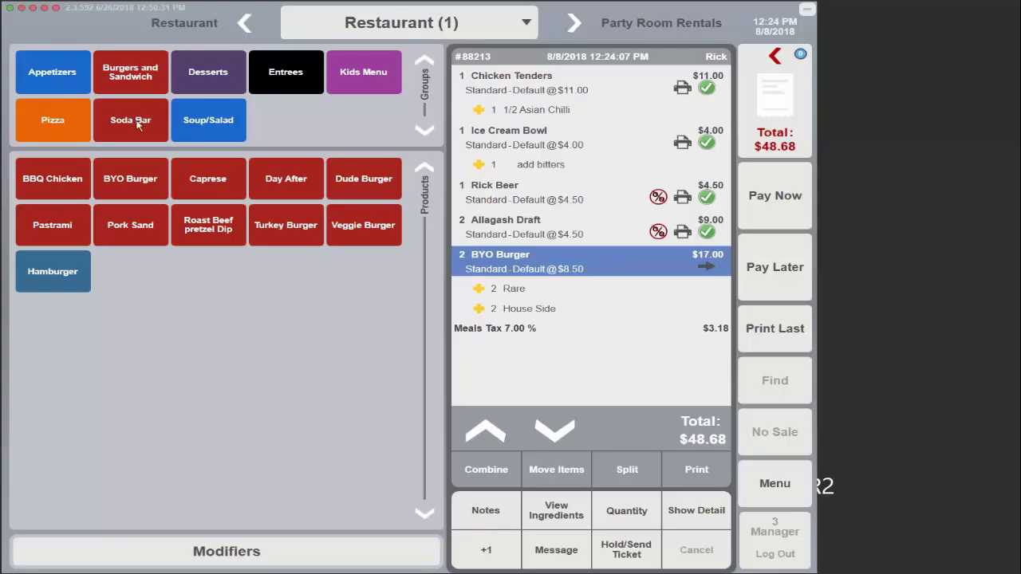
Step: Add an SM Caesar with Balsamic dressing and hold the $55.10 tab for later
click(71, 88)
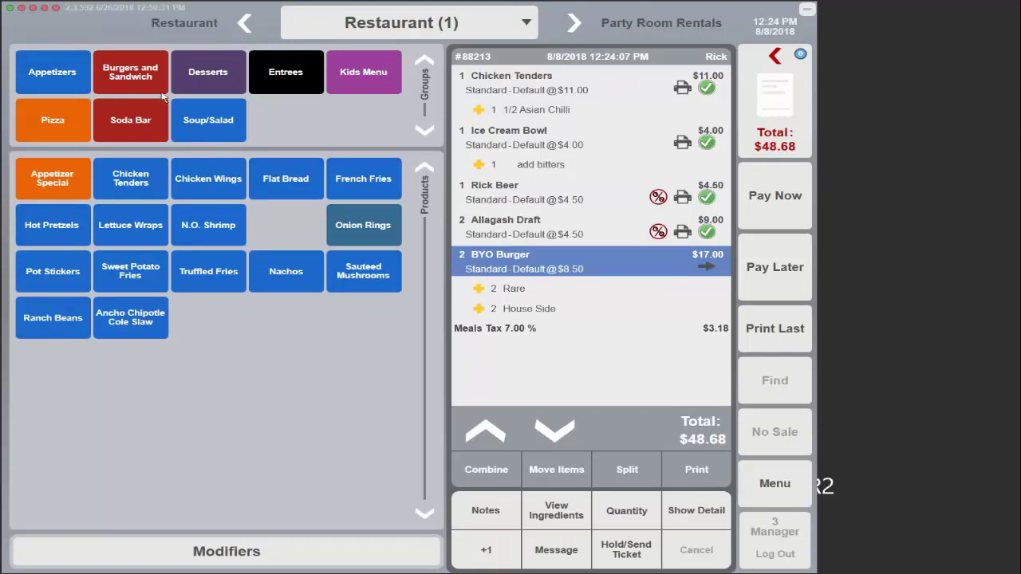
click(206, 124)
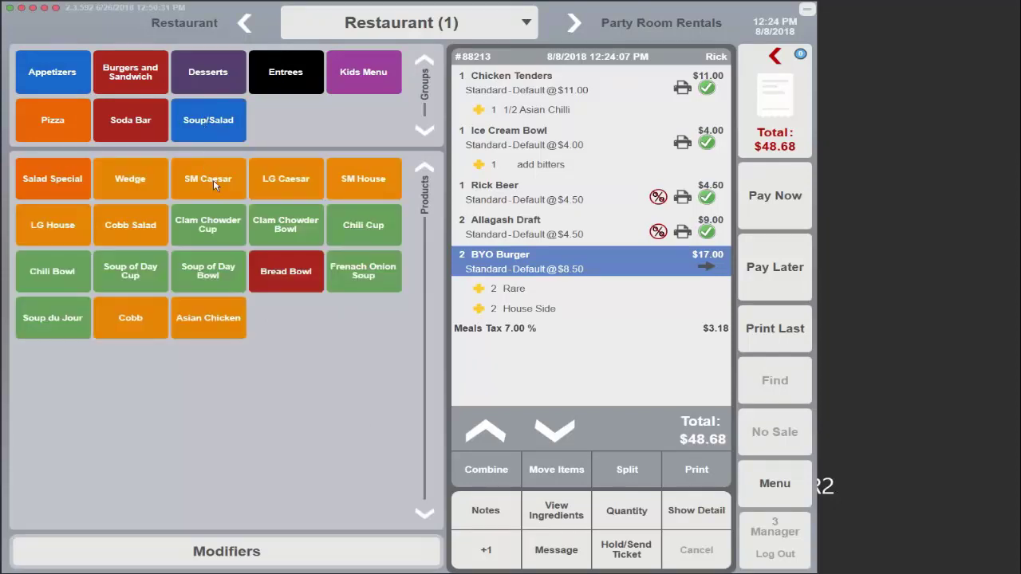
click(214, 184)
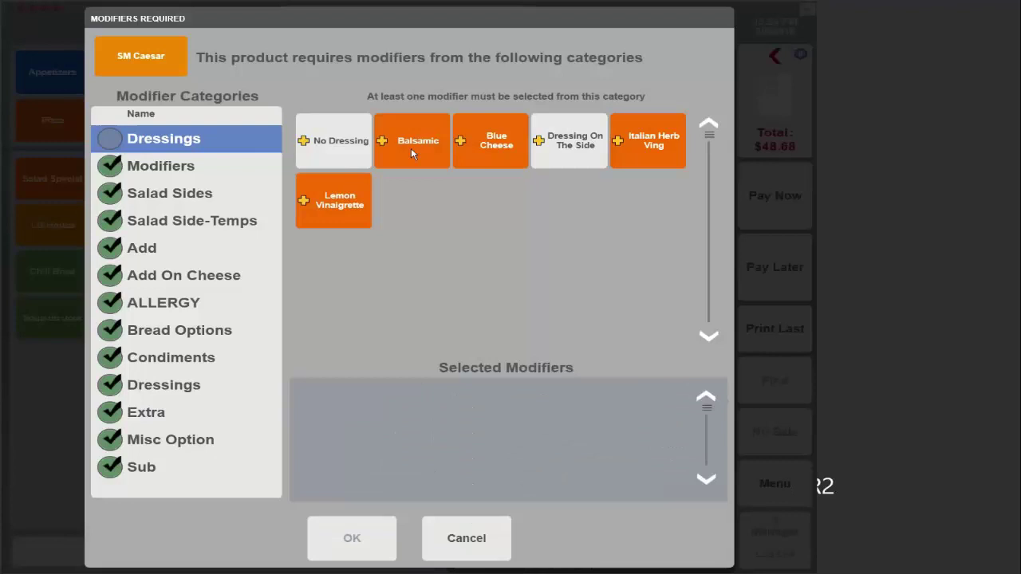
click(411, 148)
click(370, 540)
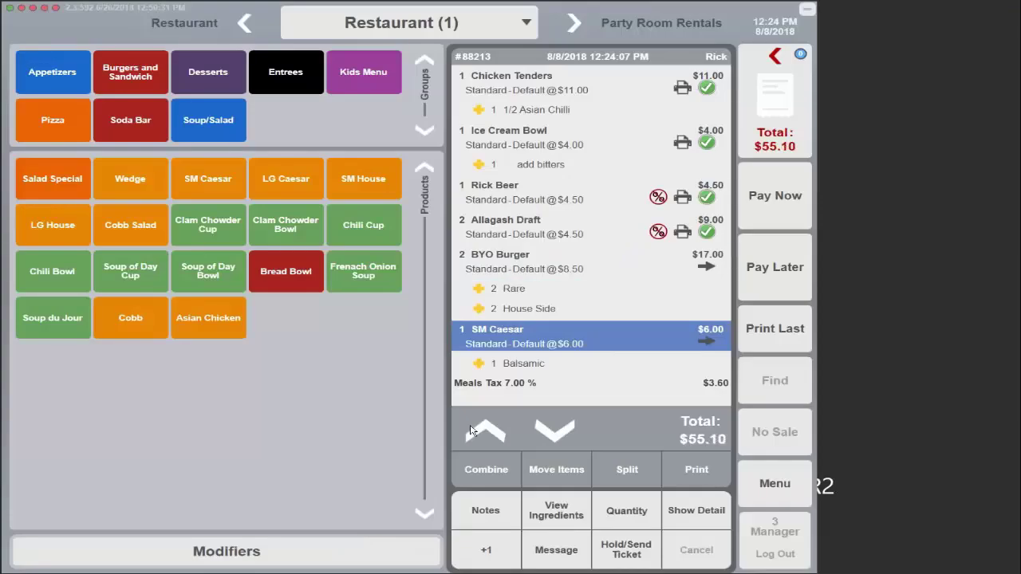
click(762, 299)
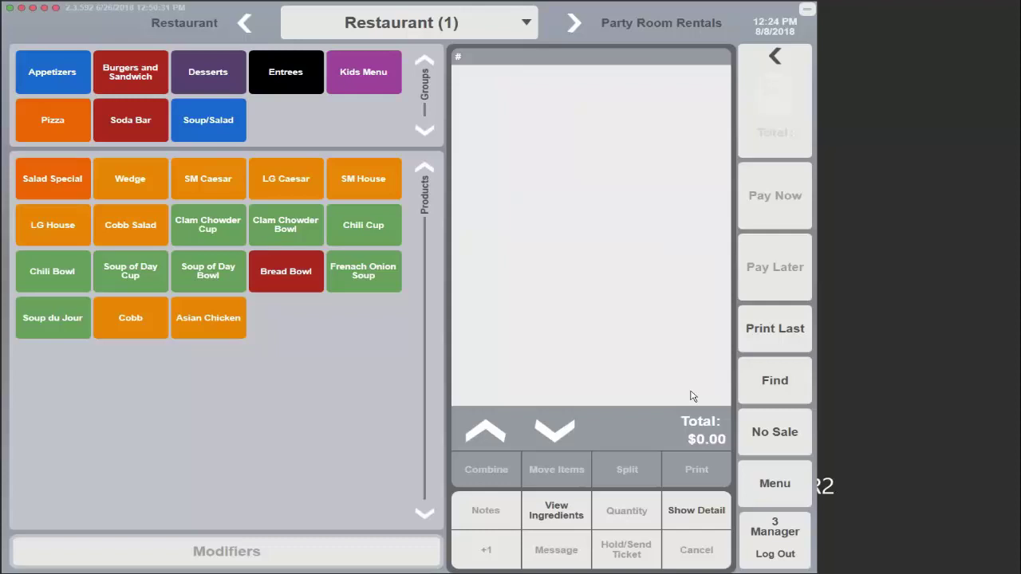
Step: Reopen tab 88213 with its $55.10 order from the open tabs list
click(766, 387)
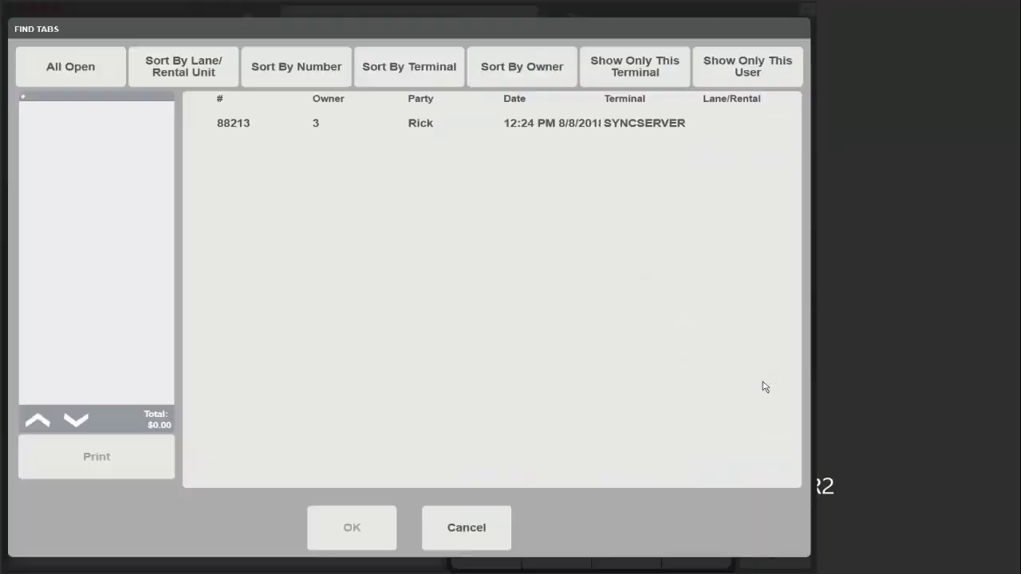
click(540, 130)
click(540, 129)
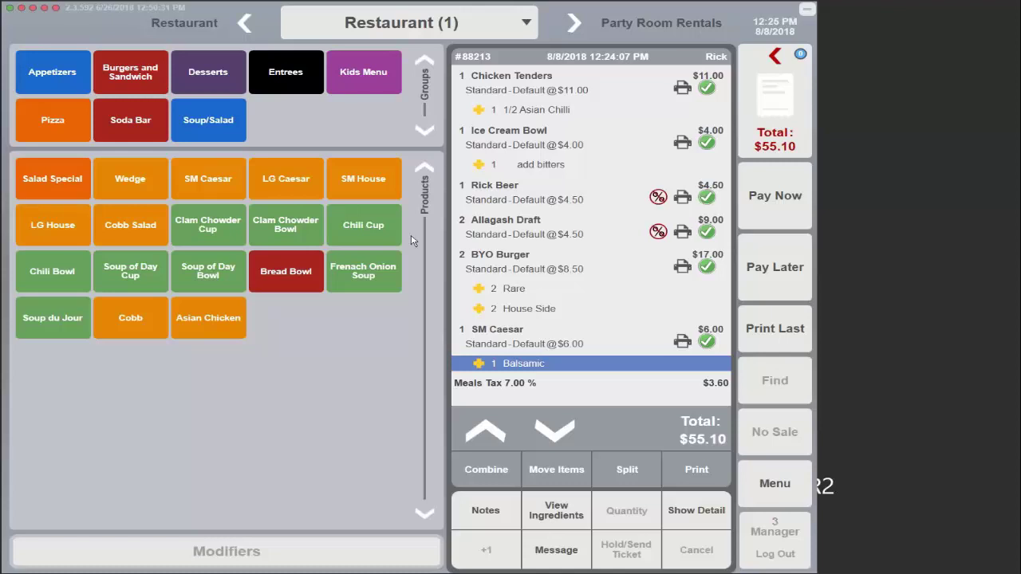
Step: Split tab 88213 three ways with Print and Pay All Later, then list tabs 88213–88215
click(627, 469)
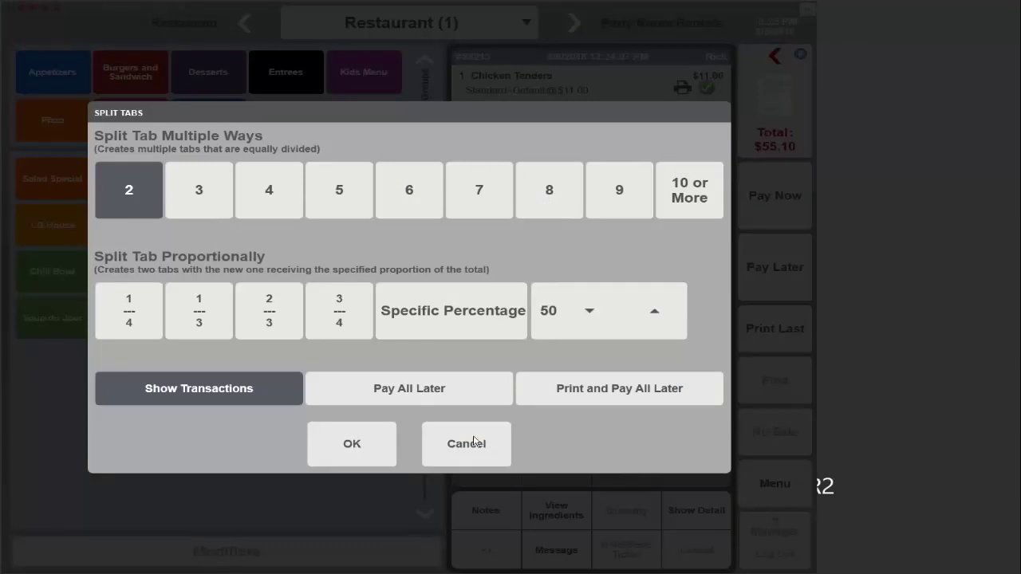
click(200, 204)
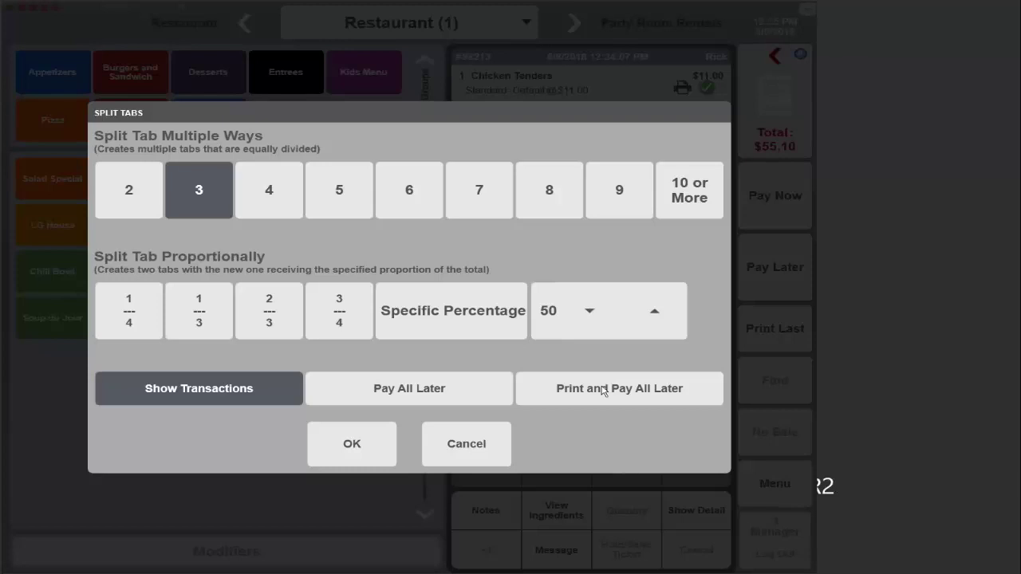
click(604, 391)
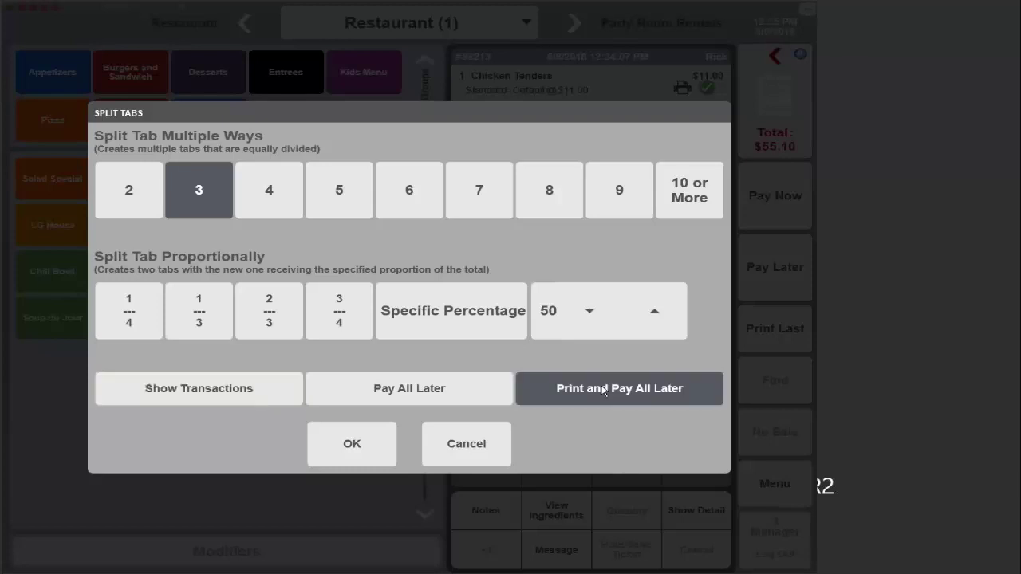
click(362, 462)
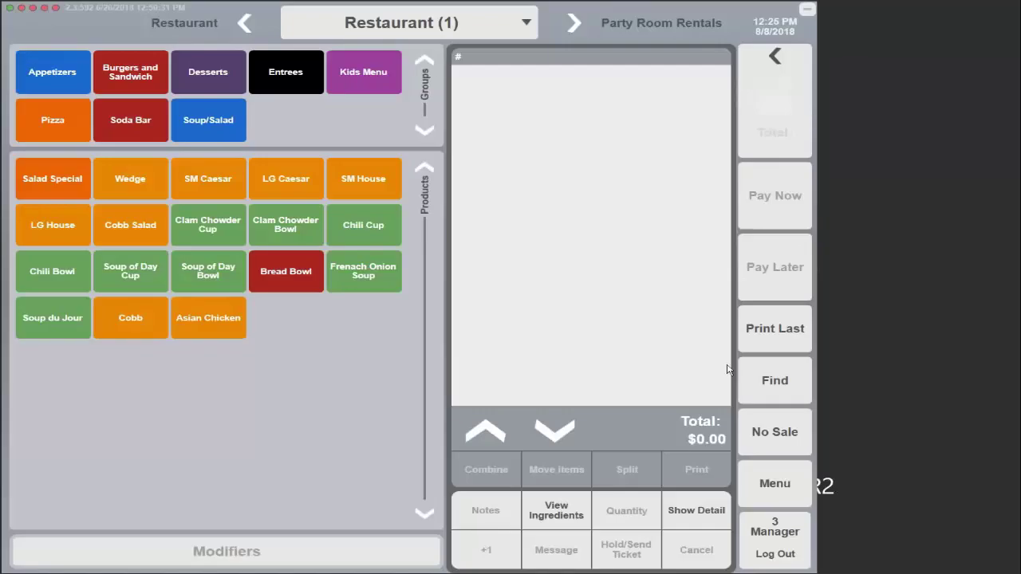
click(771, 379)
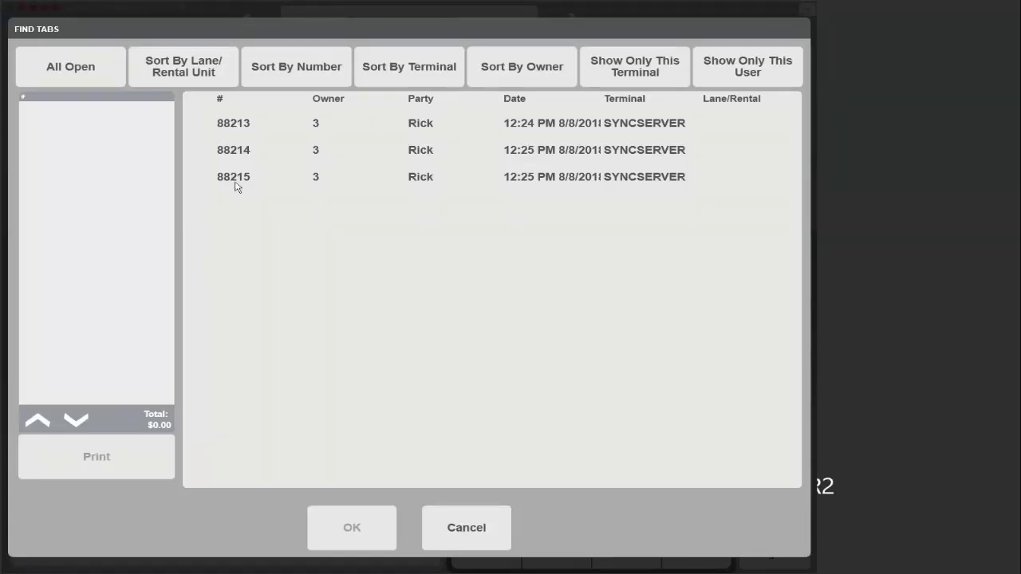
Step: Reopen tab 88213 and pay its $18.37 share in exact cash
click(476, 532)
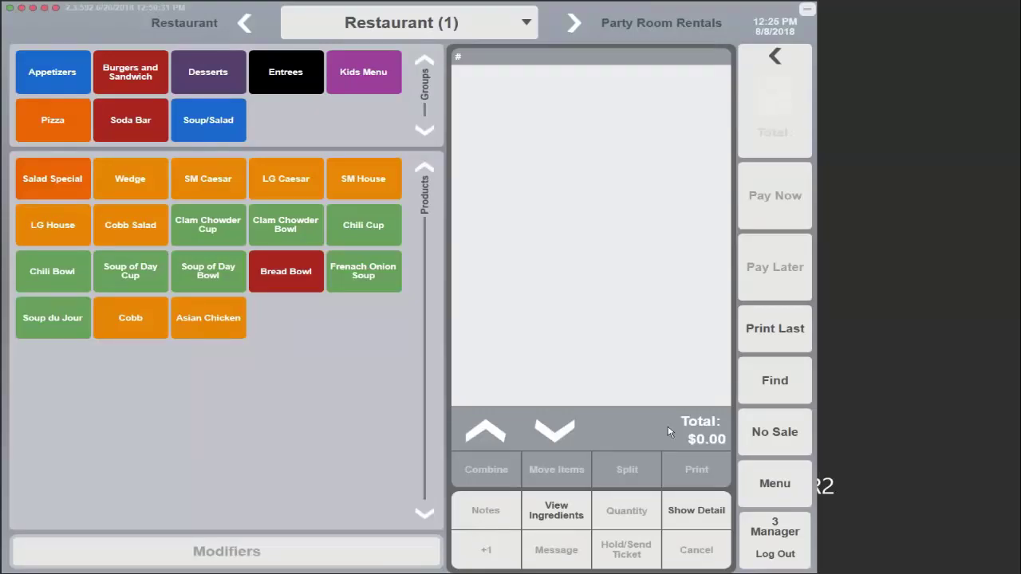
click(769, 393)
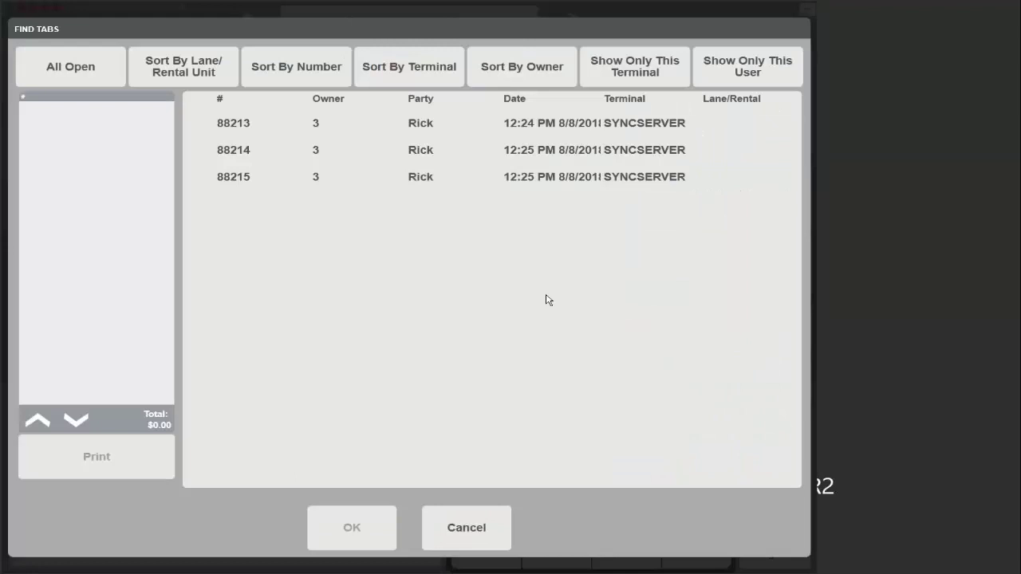
double_click(262, 128)
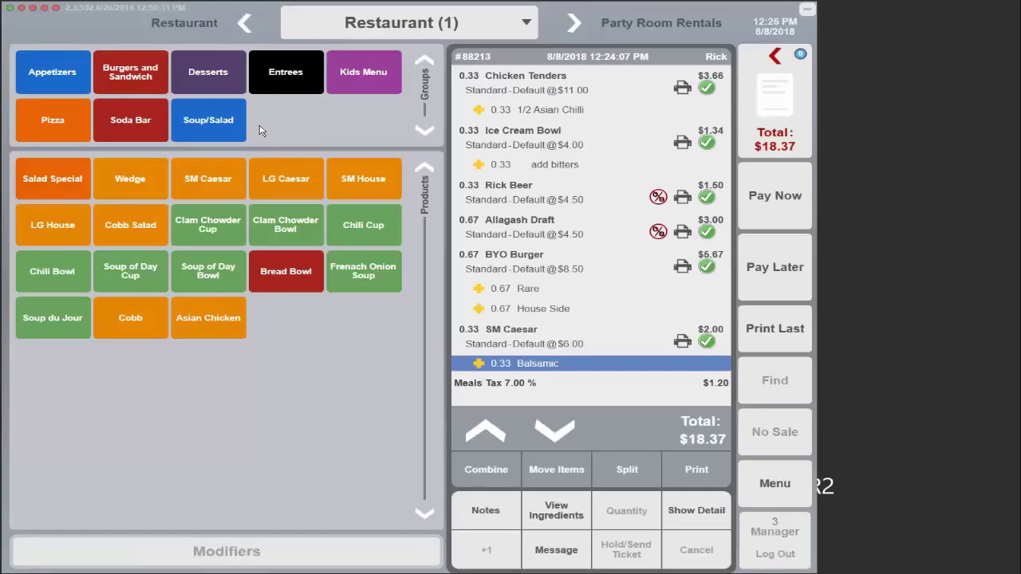
click(775, 196)
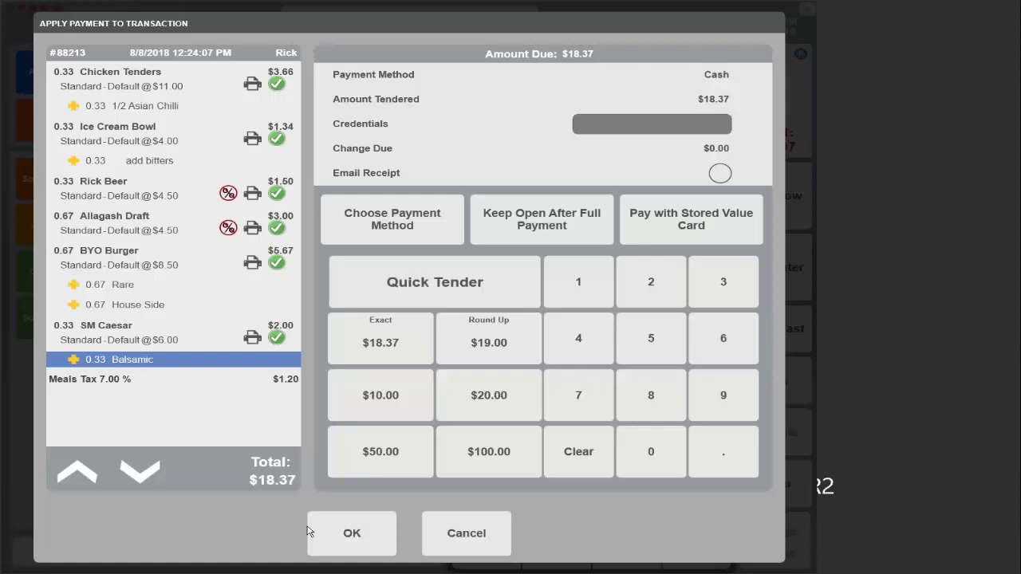
click(358, 547)
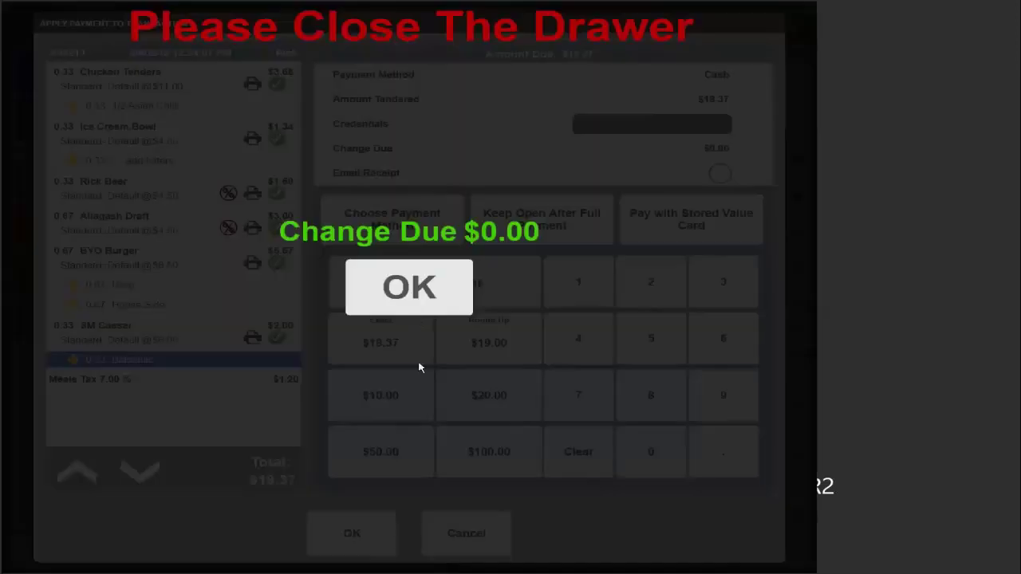
click(416, 316)
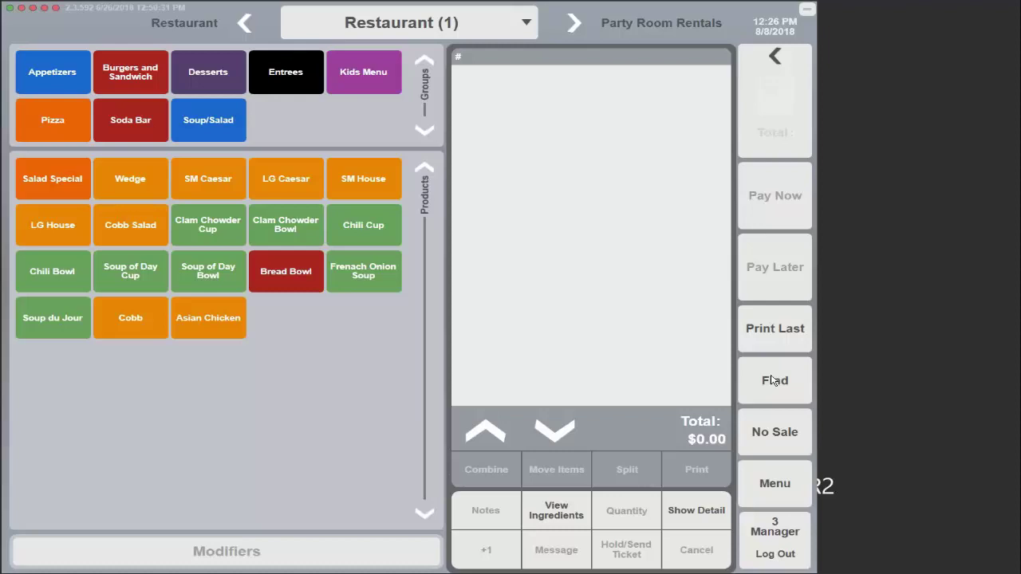
Step: Start a new order with an SM Caesar (Balsamic) and Chicken Wings (Honey Mustard)
click(222, 196)
click(404, 148)
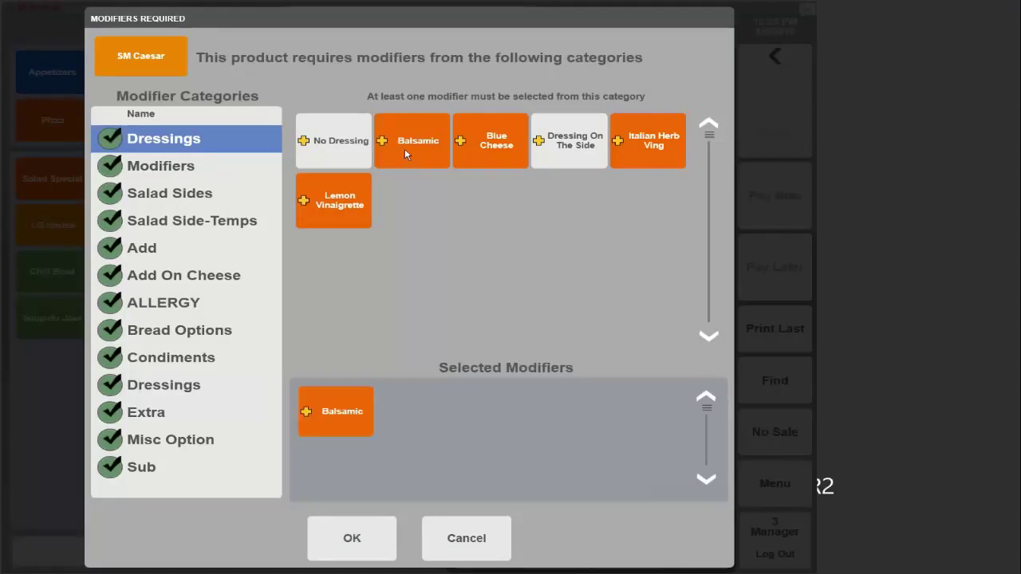
click(353, 536)
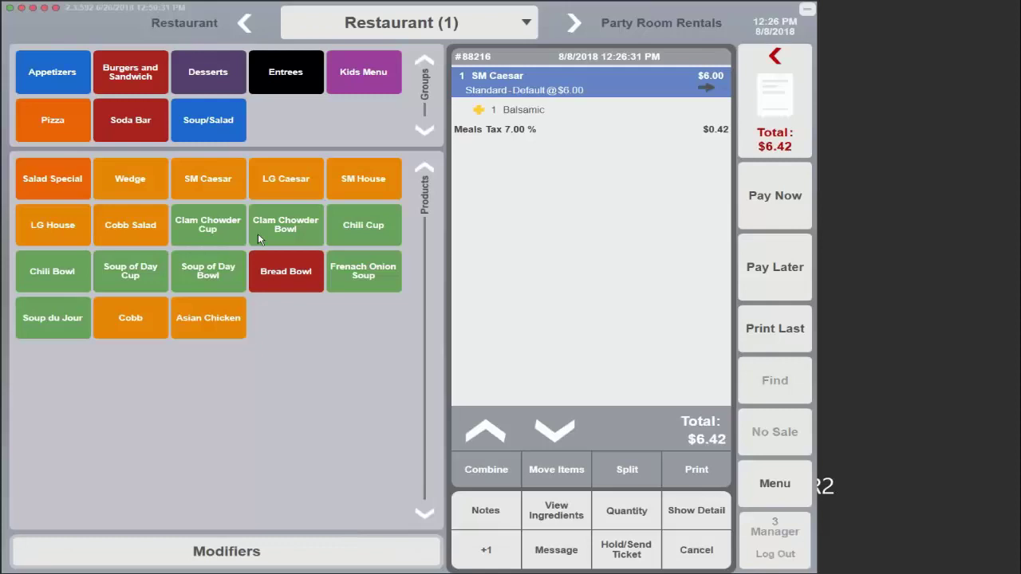
click(44, 75)
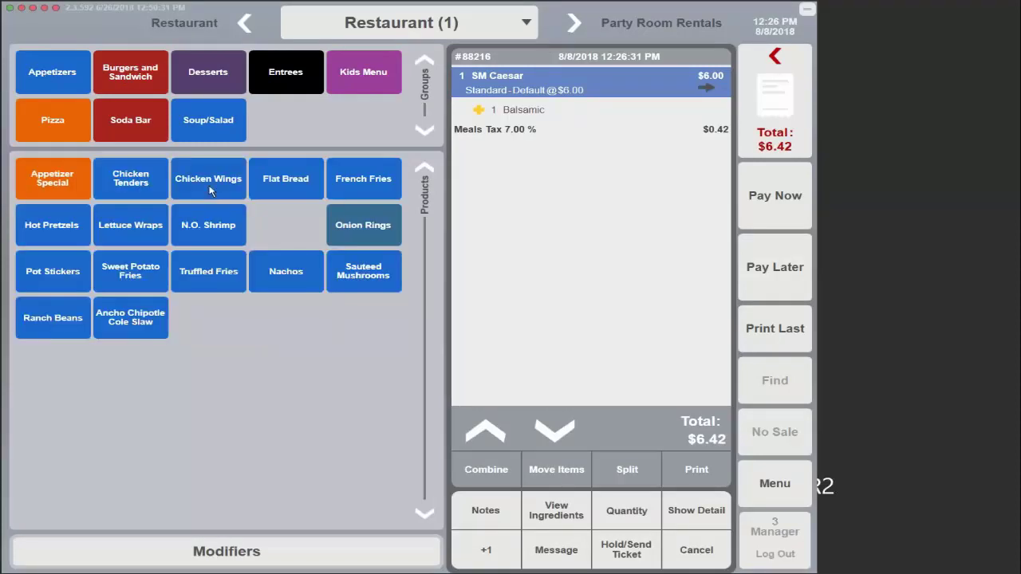
click(210, 190)
click(420, 145)
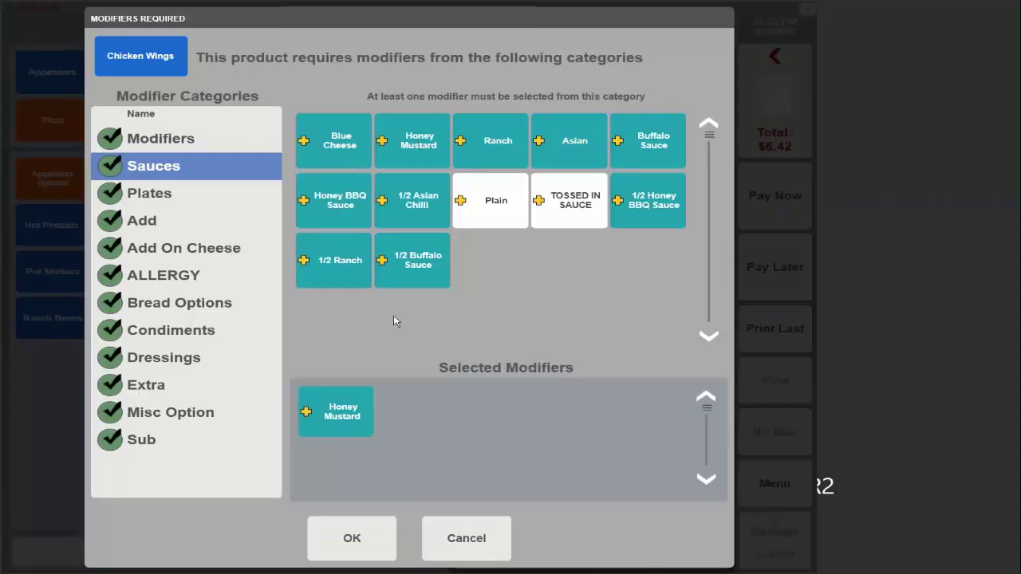
click(359, 538)
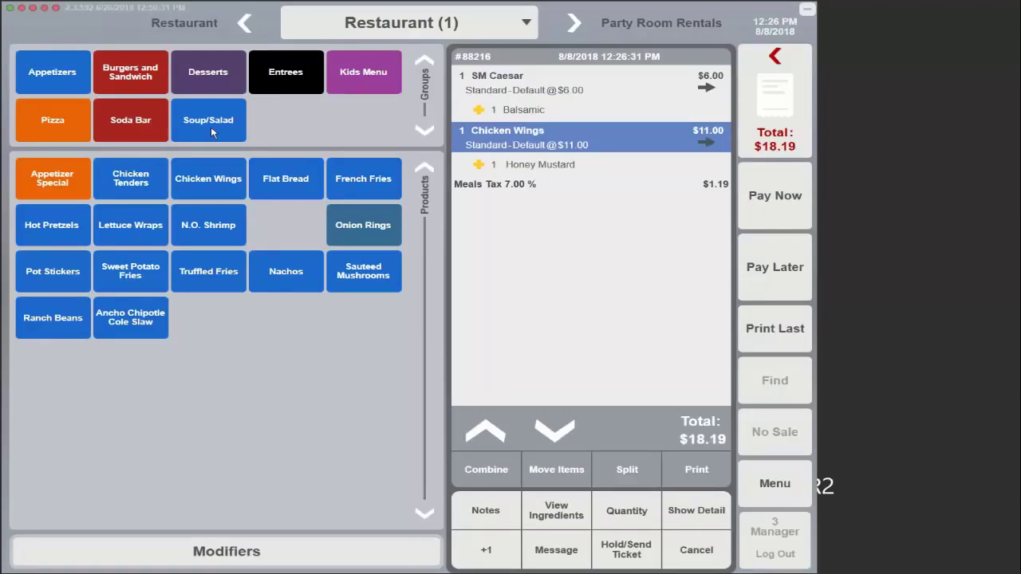
Step: Add two Diets and a Shirley Temple, hold the $26.82 tab, and list open tabs
click(129, 122)
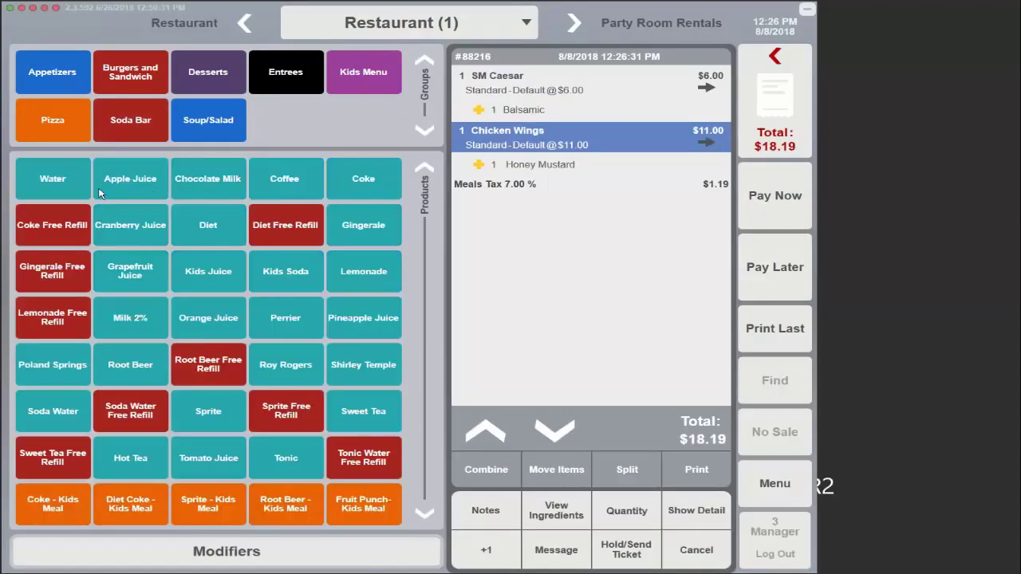
click(118, 227)
click(205, 229)
click(205, 230)
click(345, 363)
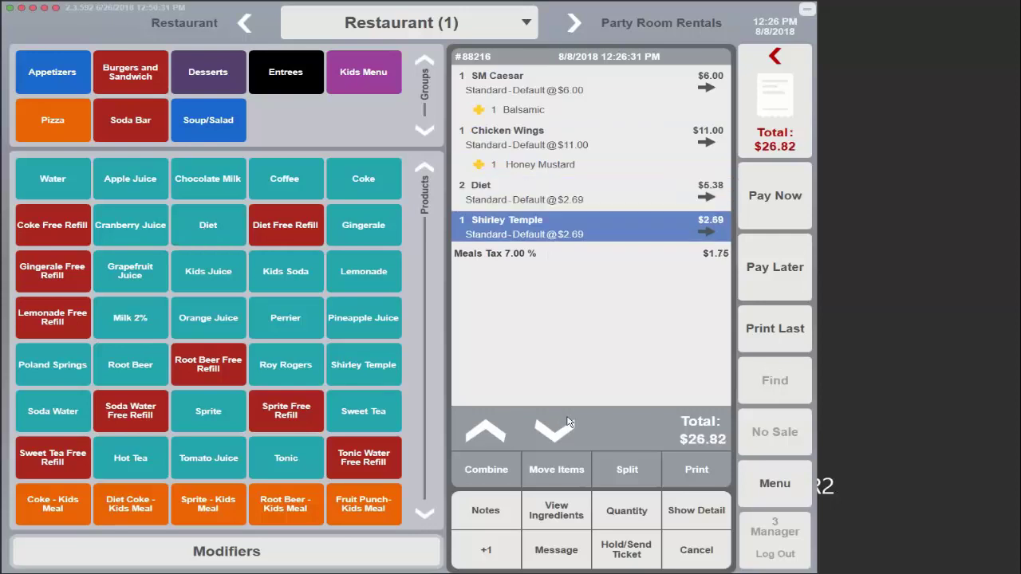
click(776, 285)
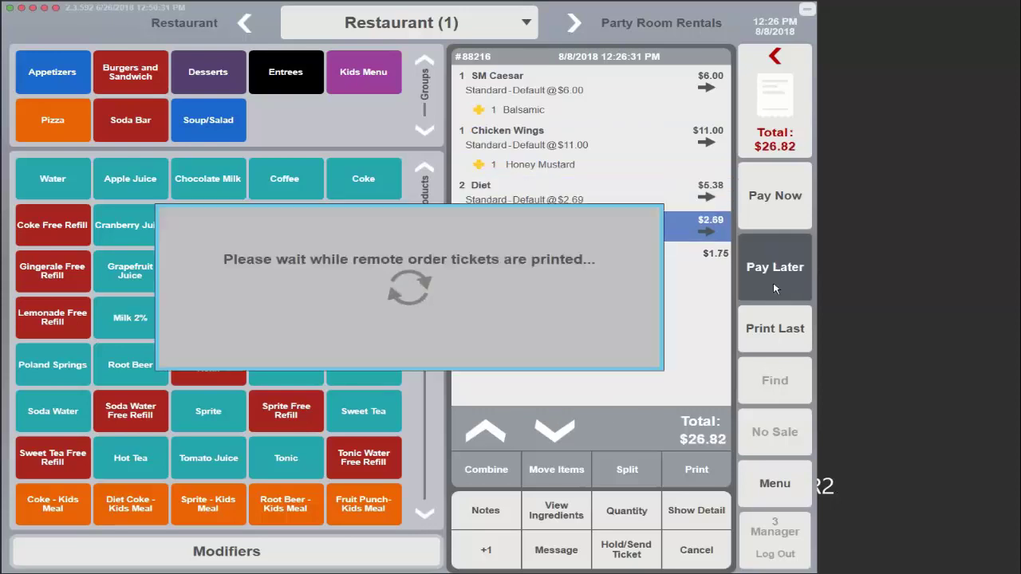
click(756, 380)
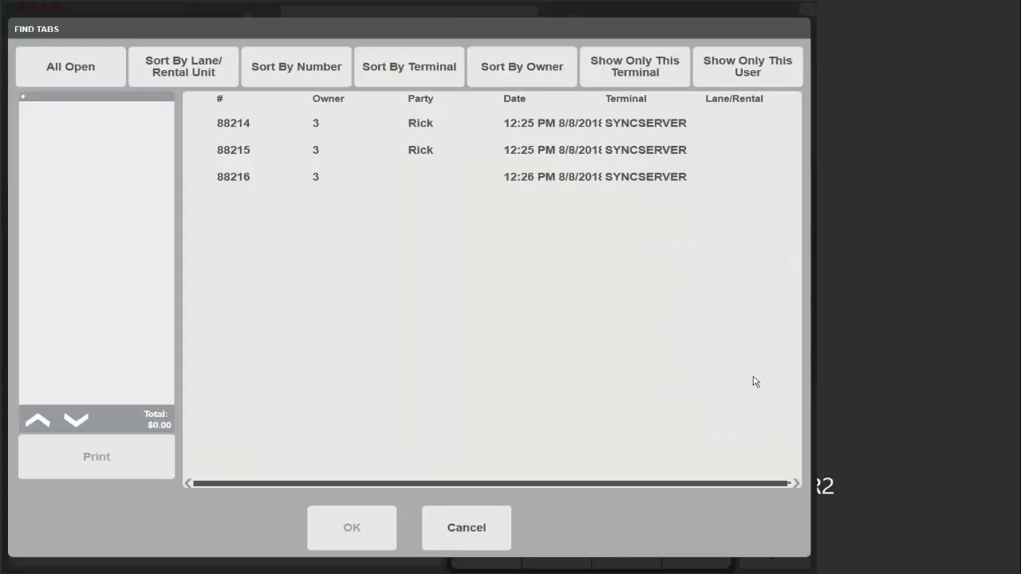
Step: Reopen tab 88216 and bring up the Move Items dialog
double_click(315, 186)
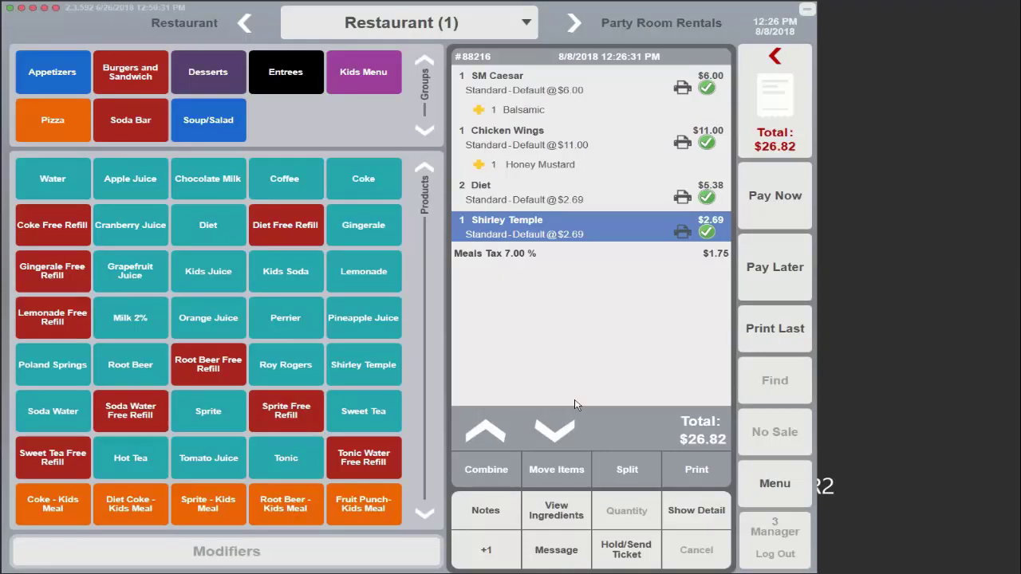
click(562, 472)
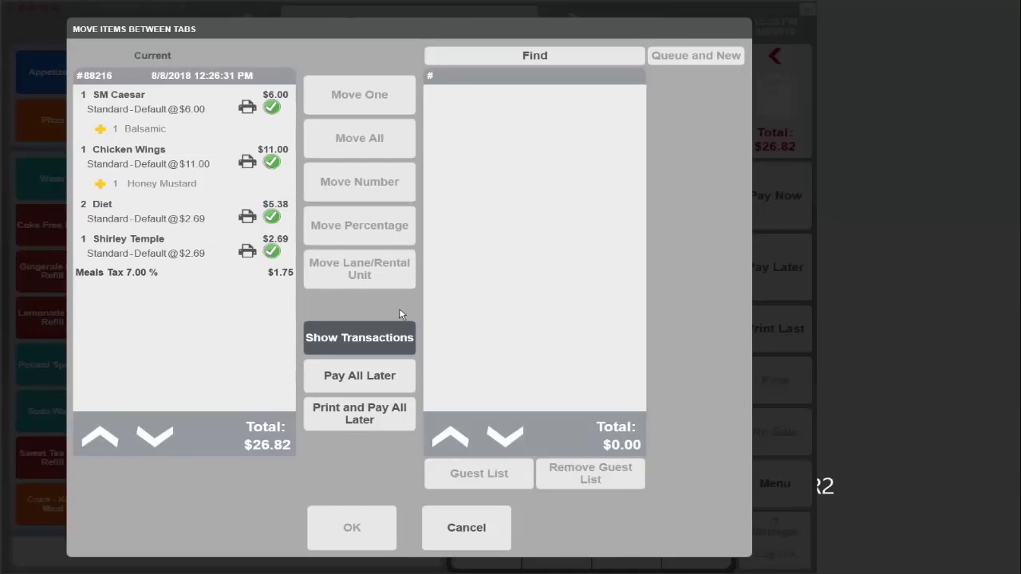
Step: Move half the SM Caesar, half the Chicken Wings and one Diet to a new tab, set to Print and Pay All Later
click(118, 105)
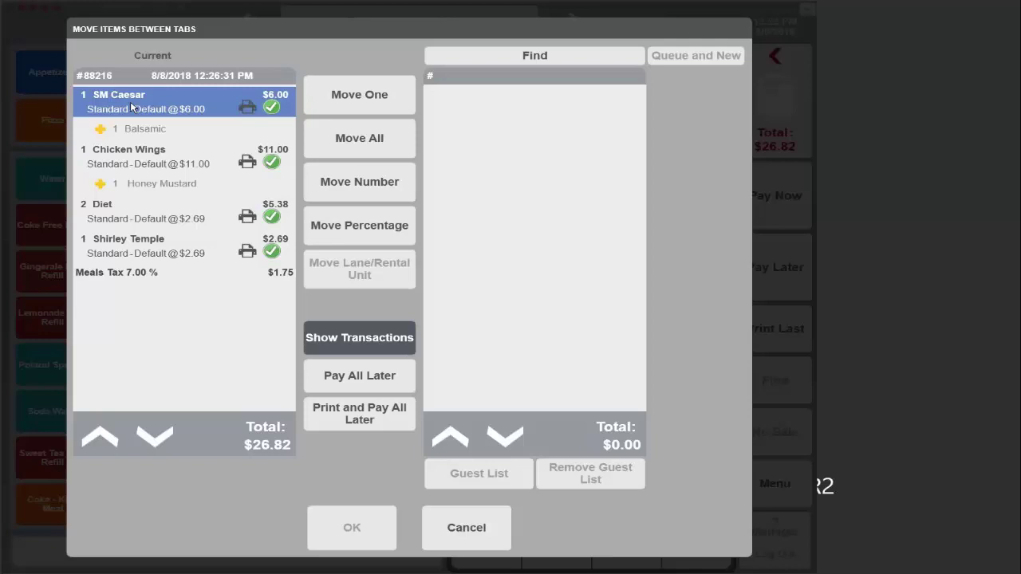
click(382, 227)
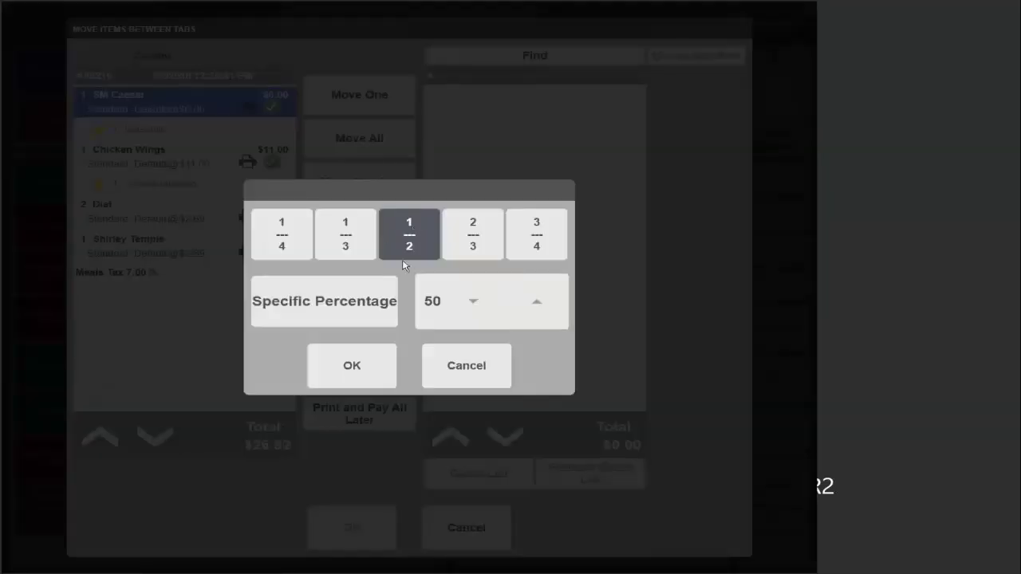
click(359, 368)
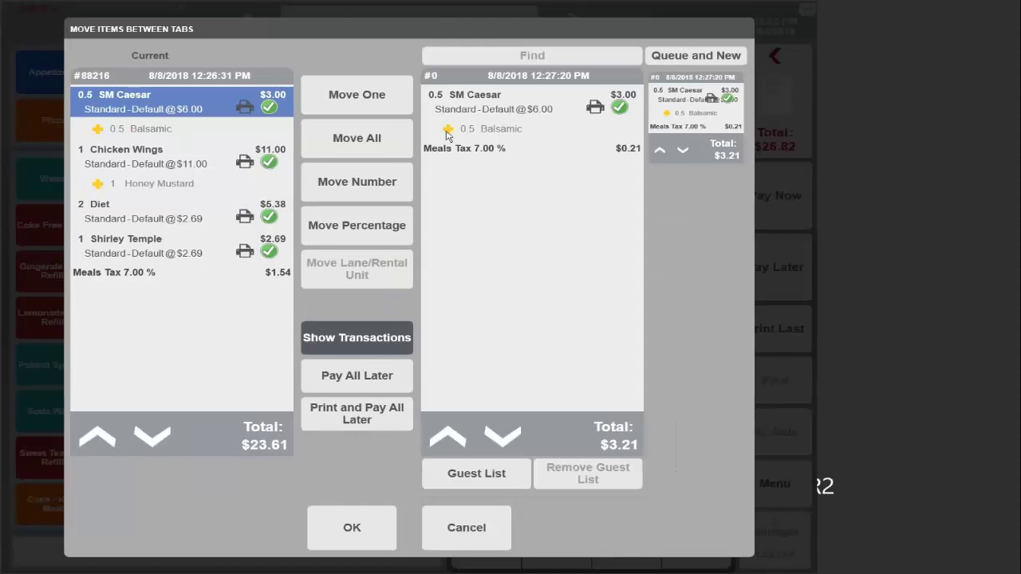
click(124, 170)
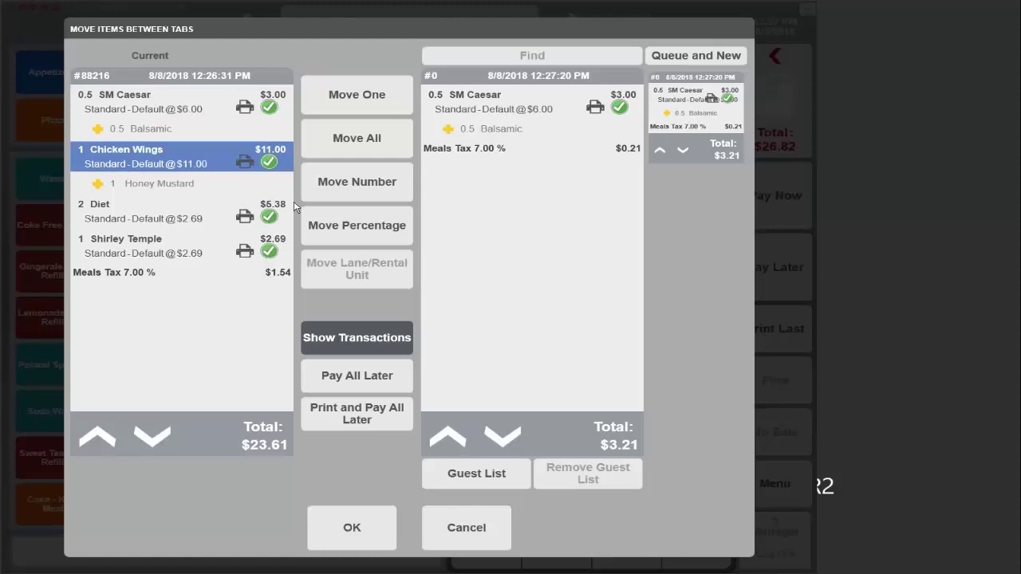
click(357, 227)
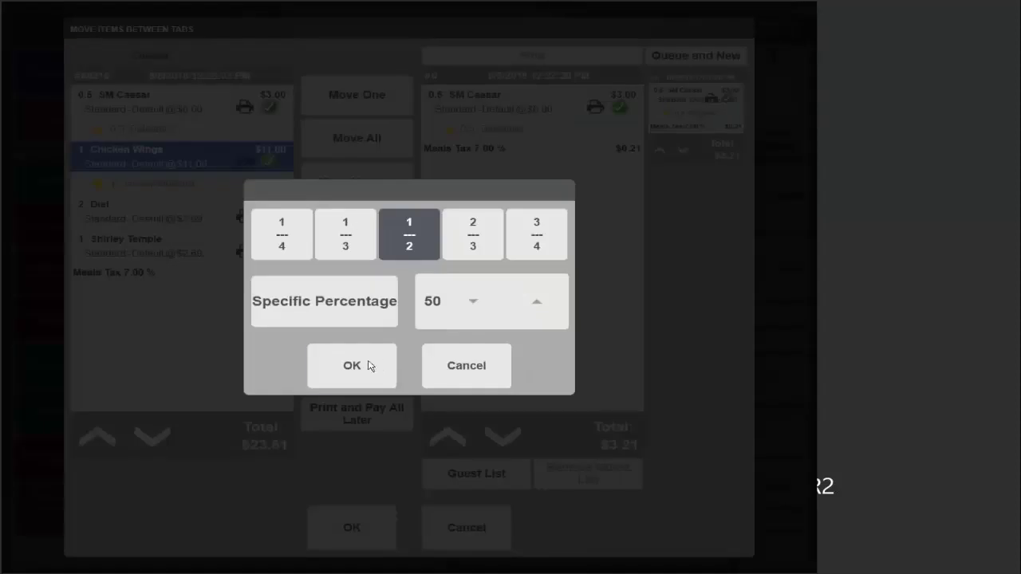
click(368, 364)
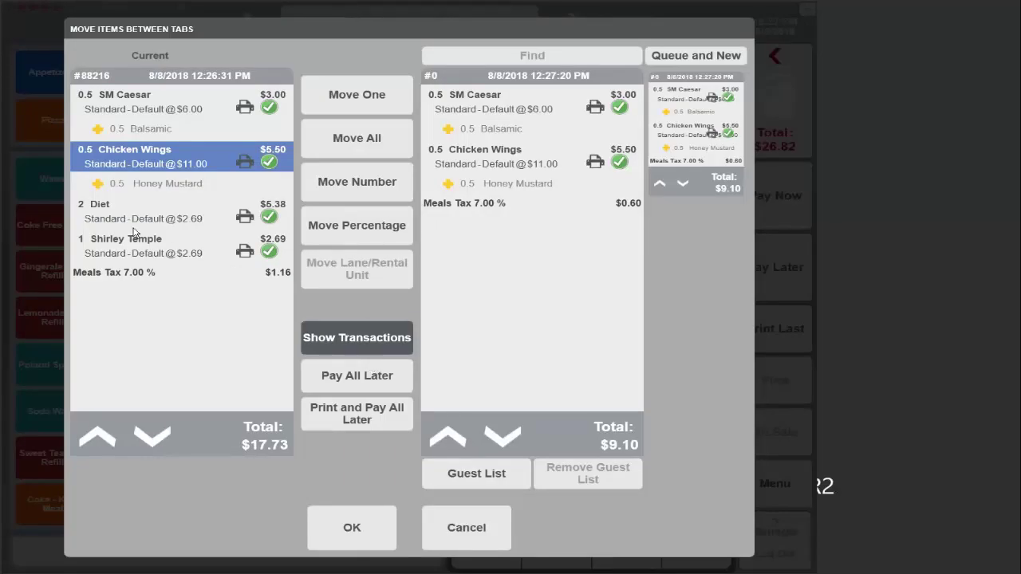
click(110, 217)
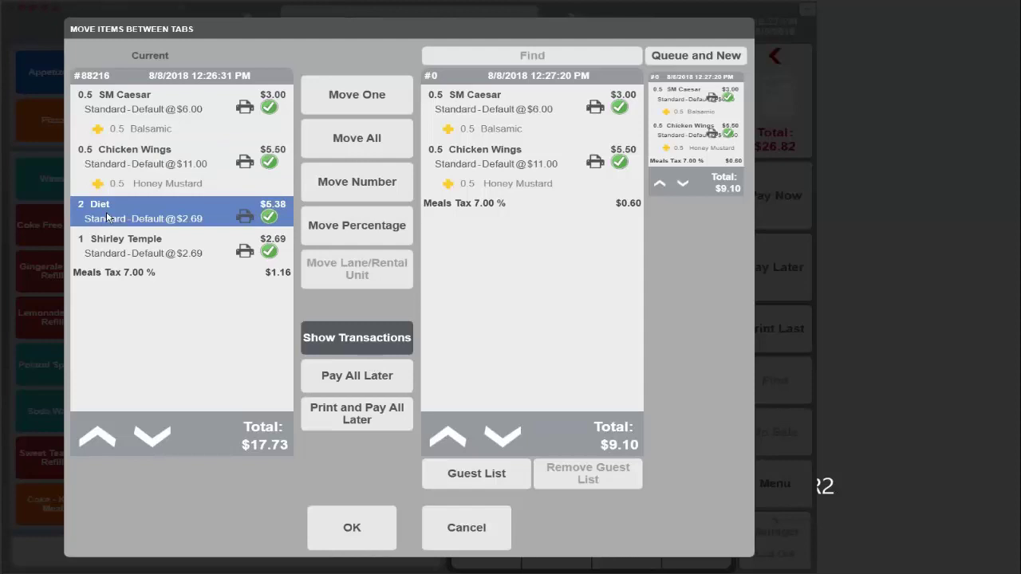
click(347, 105)
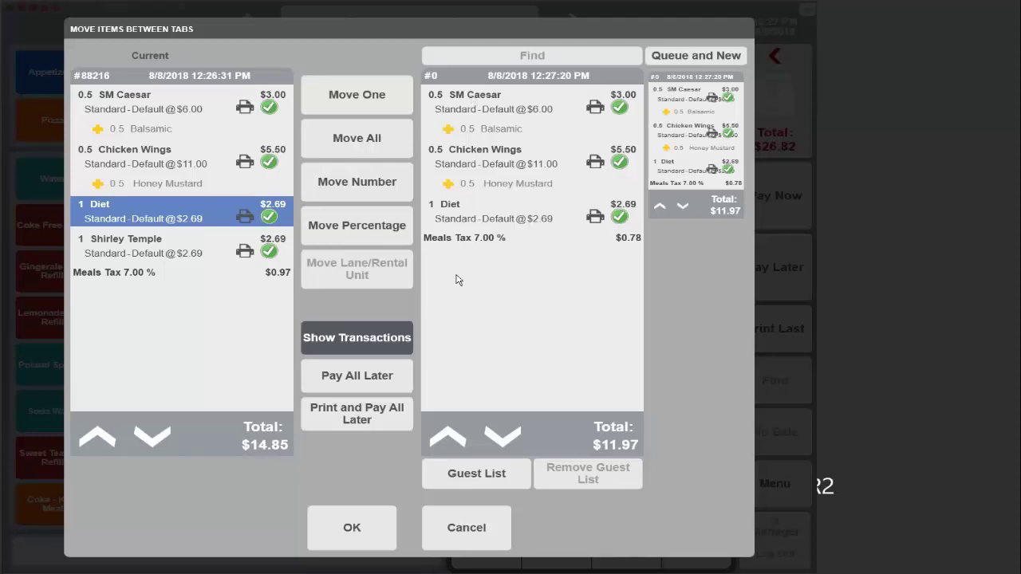
click(364, 414)
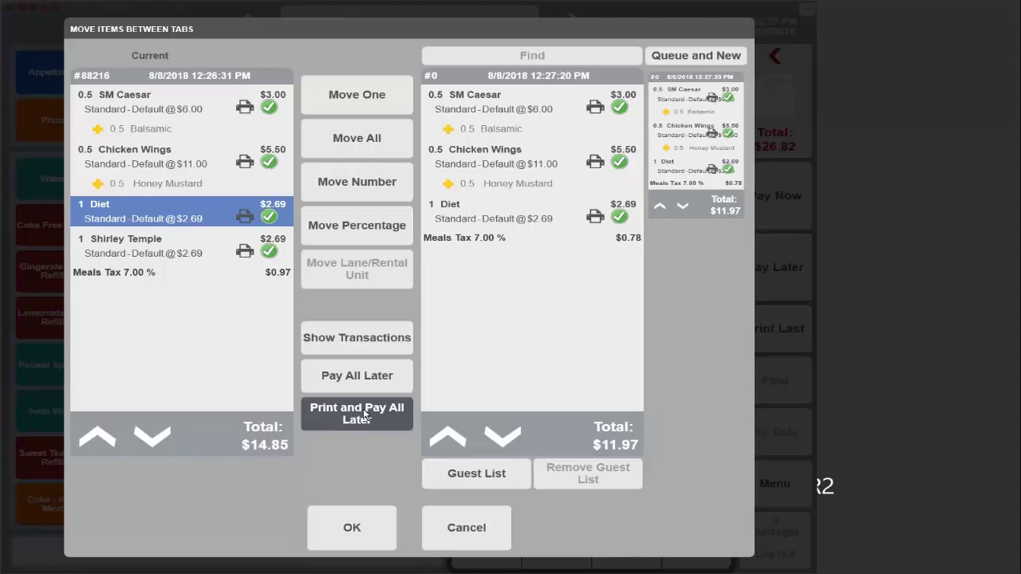
Step: Confirm the item move, then find and open tab 88216 on the register
click(360, 533)
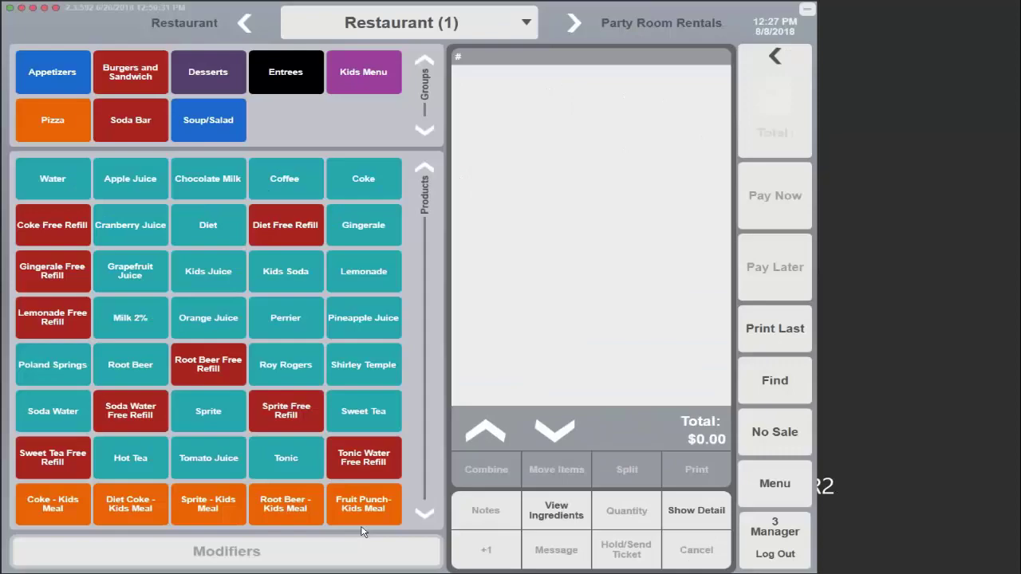
click(759, 391)
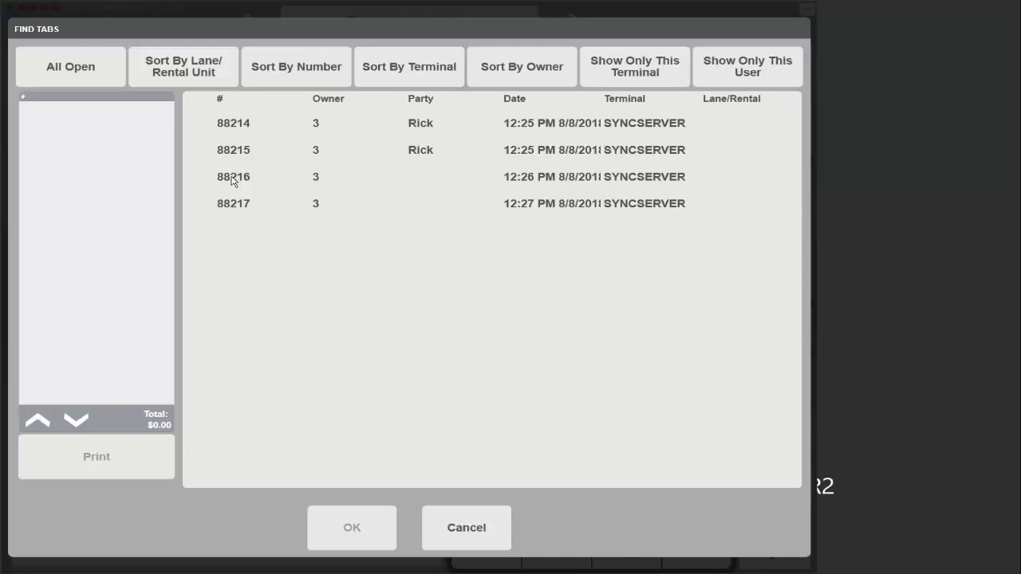
click(232, 181)
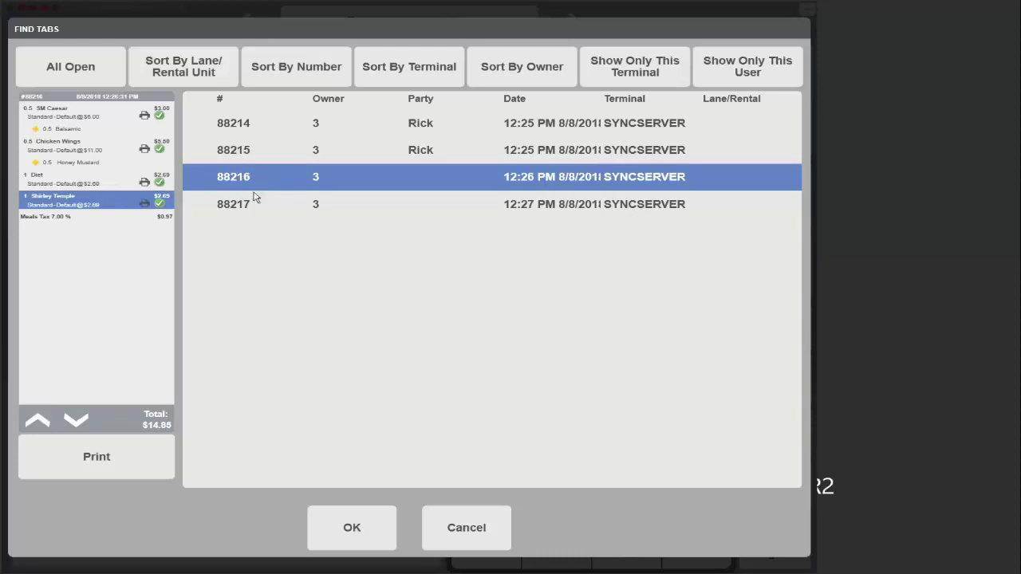
click(352, 529)
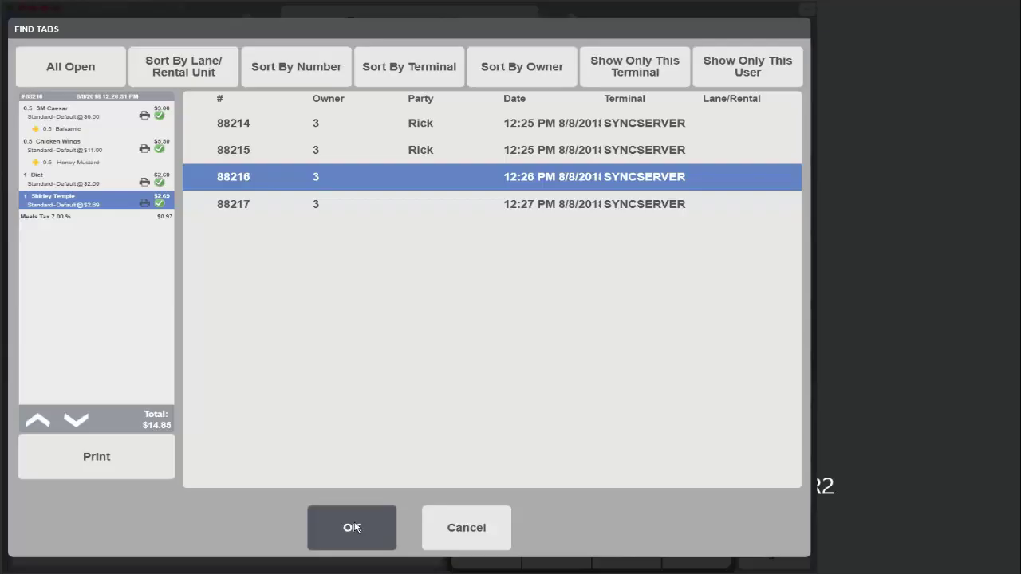
Step: Pay tab 88216's remaining $14.85 in exact cash
click(762, 210)
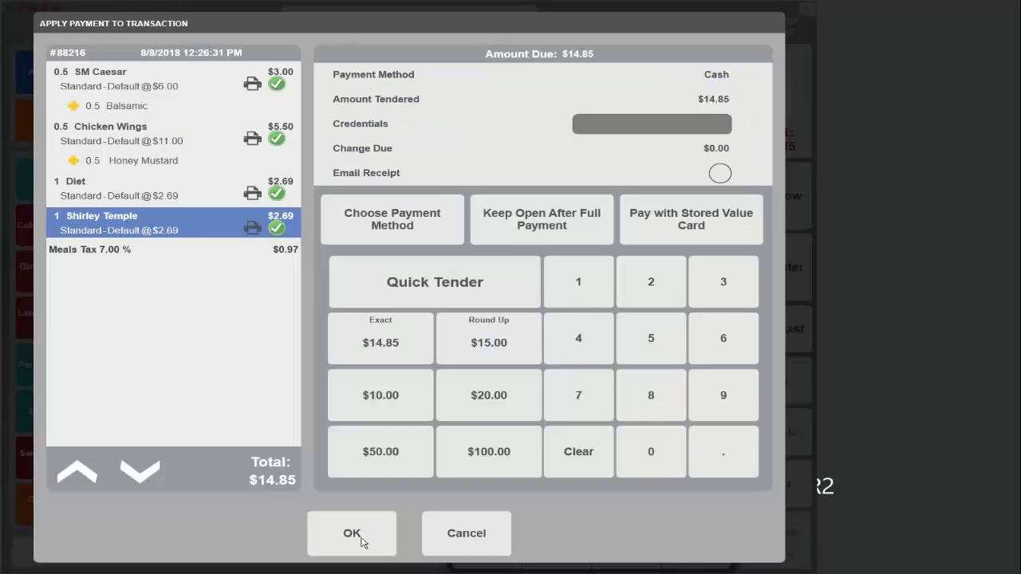
click(360, 542)
click(424, 310)
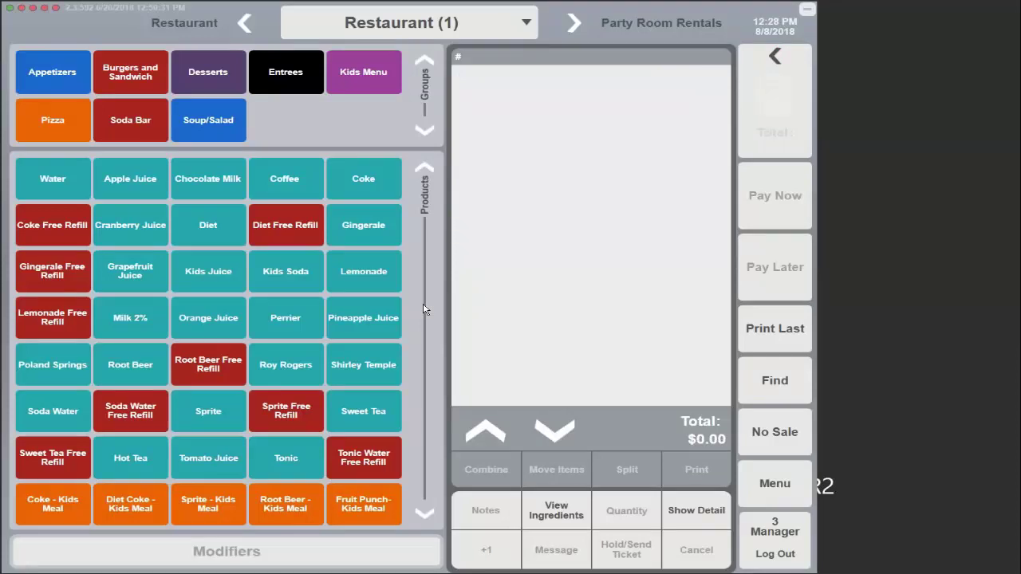
Step: Reopen tab 88215, add two Gingerale for a $24.13 total, and start combining tabs
click(773, 384)
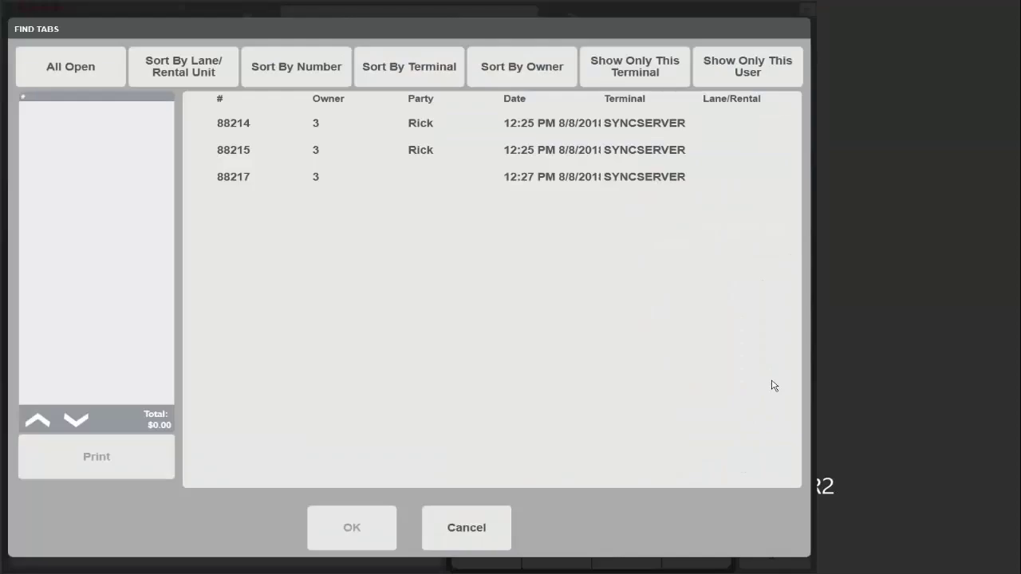
click(243, 157)
double_click(243, 156)
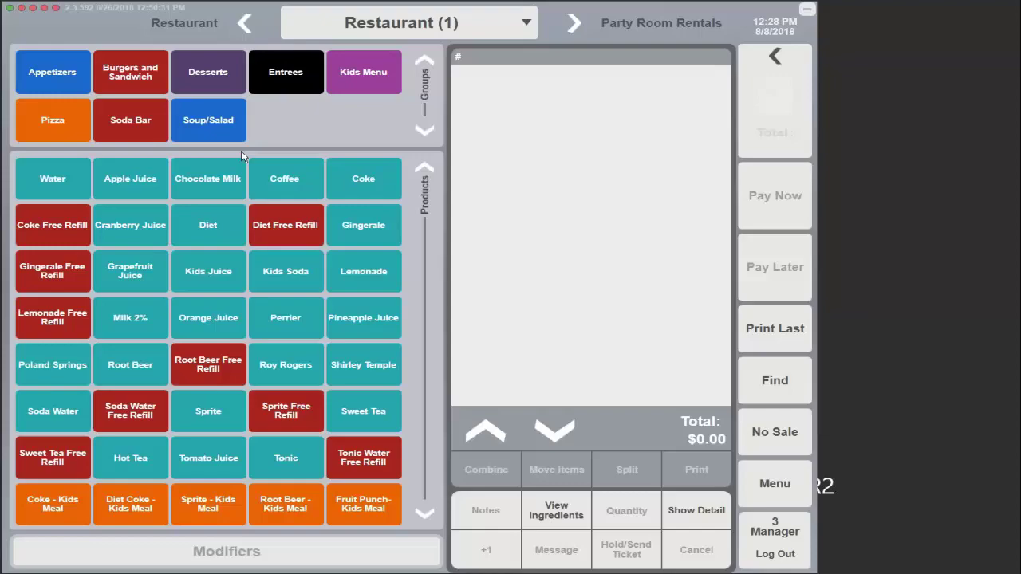
double_click(378, 243)
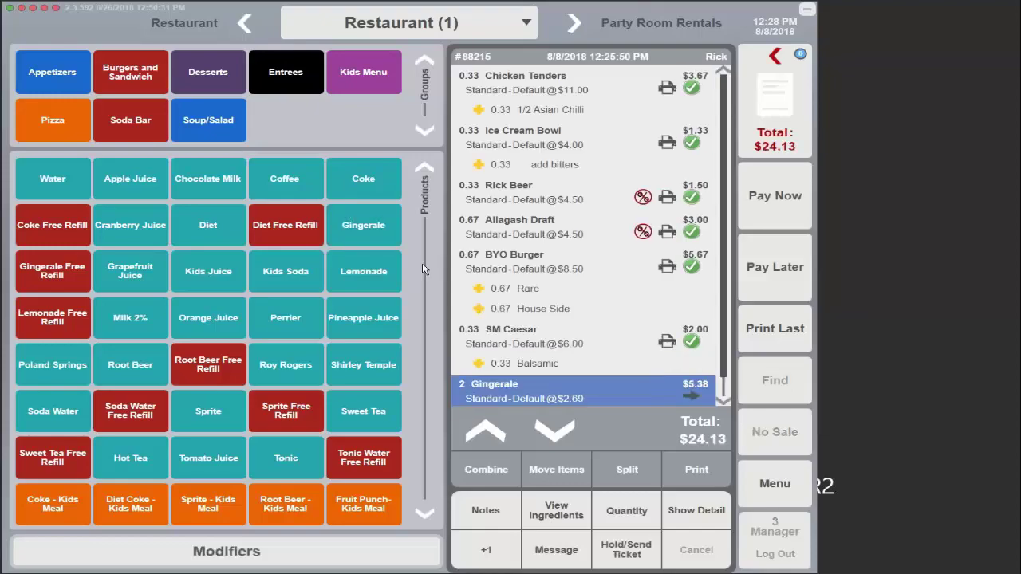
click(487, 474)
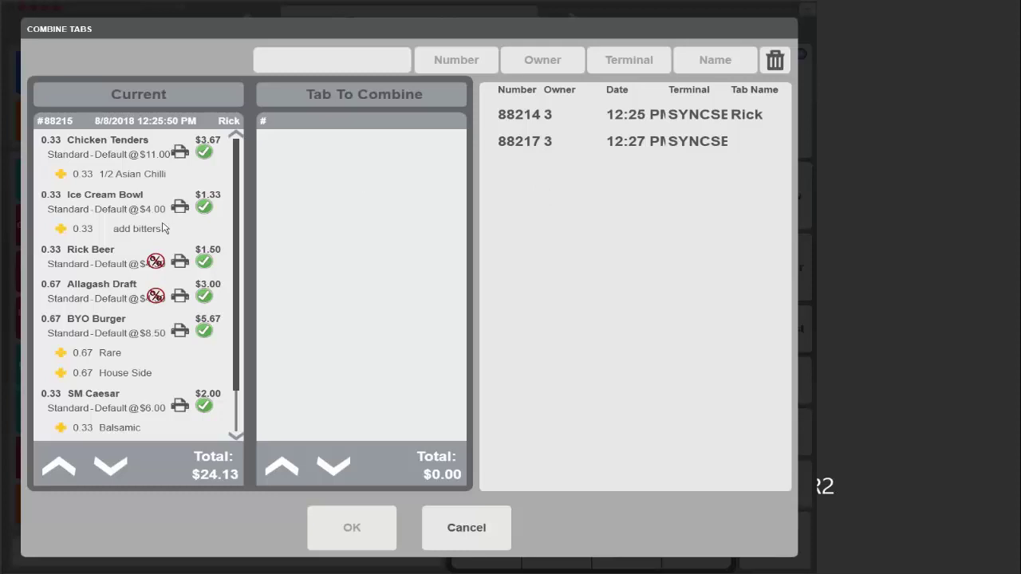
Step: Merge tab 88217 into tab 88215 and confirm the combined tab
click(527, 144)
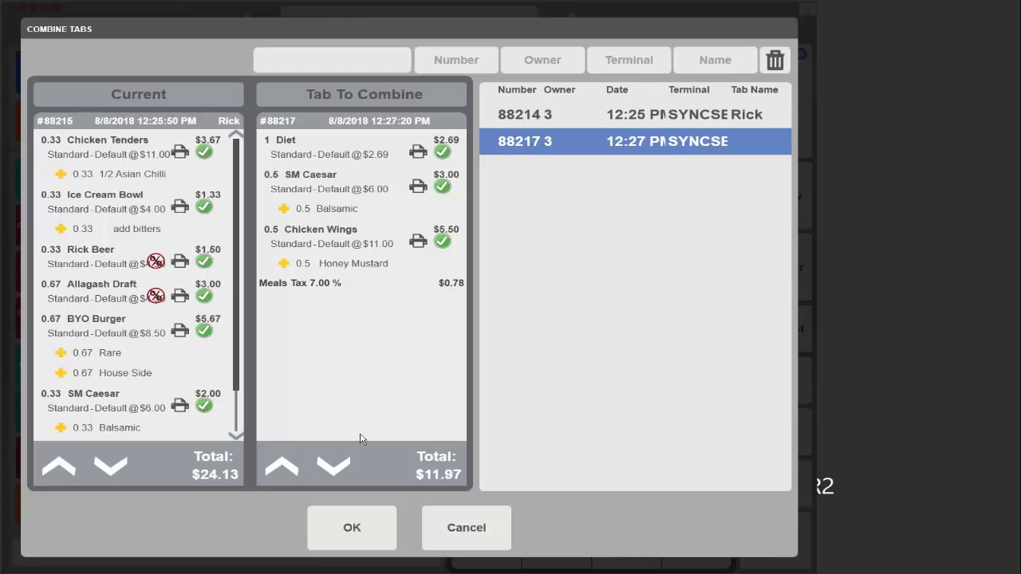
click(354, 522)
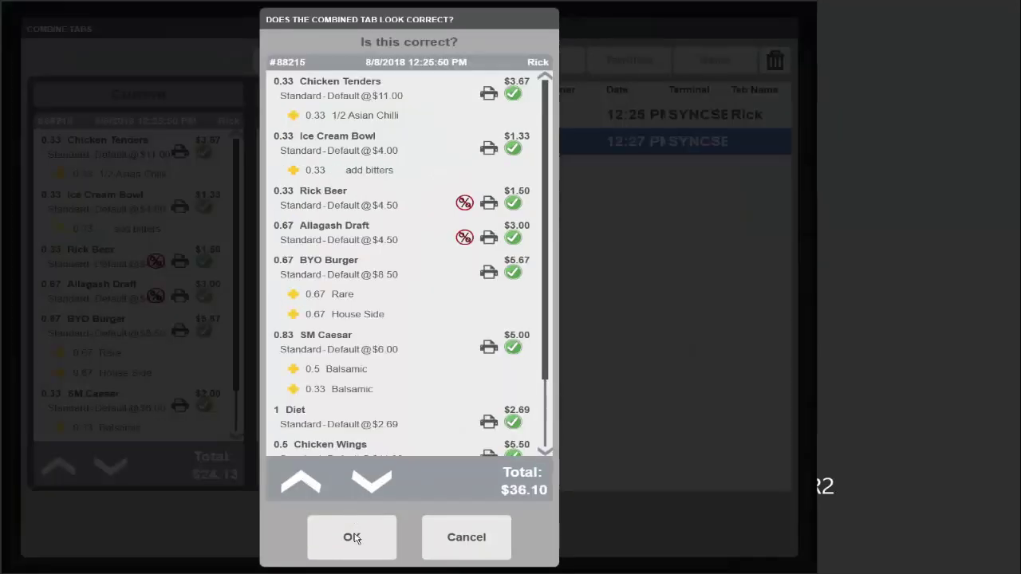
click(355, 537)
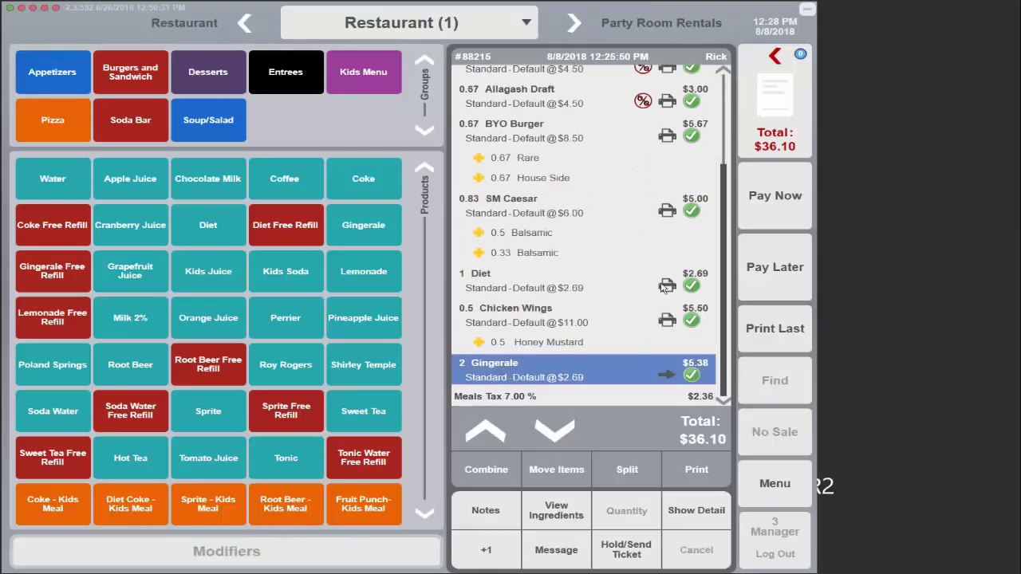
Step: Pay the combined $36.10 total in exact cash
click(750, 220)
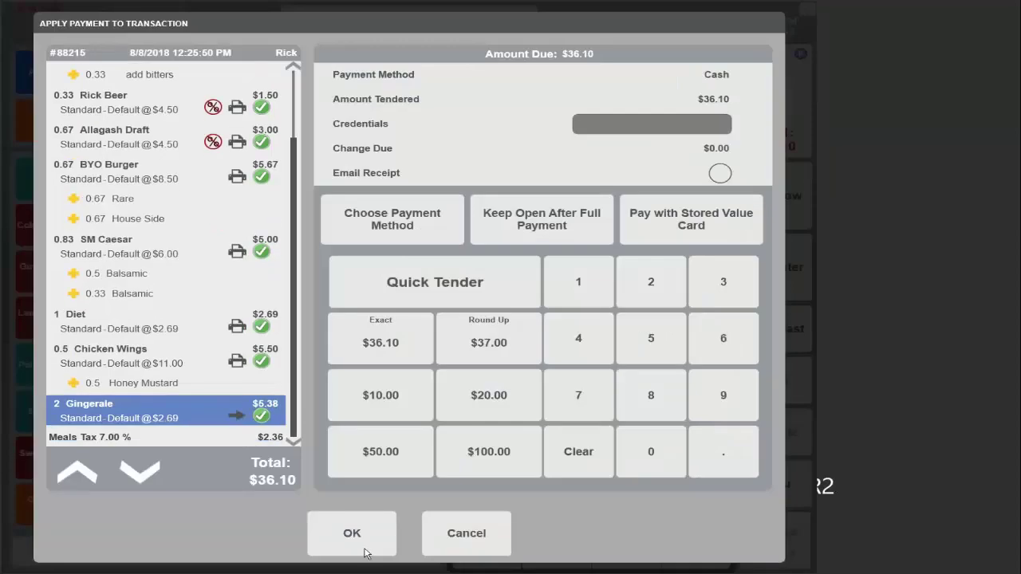
click(365, 552)
click(422, 312)
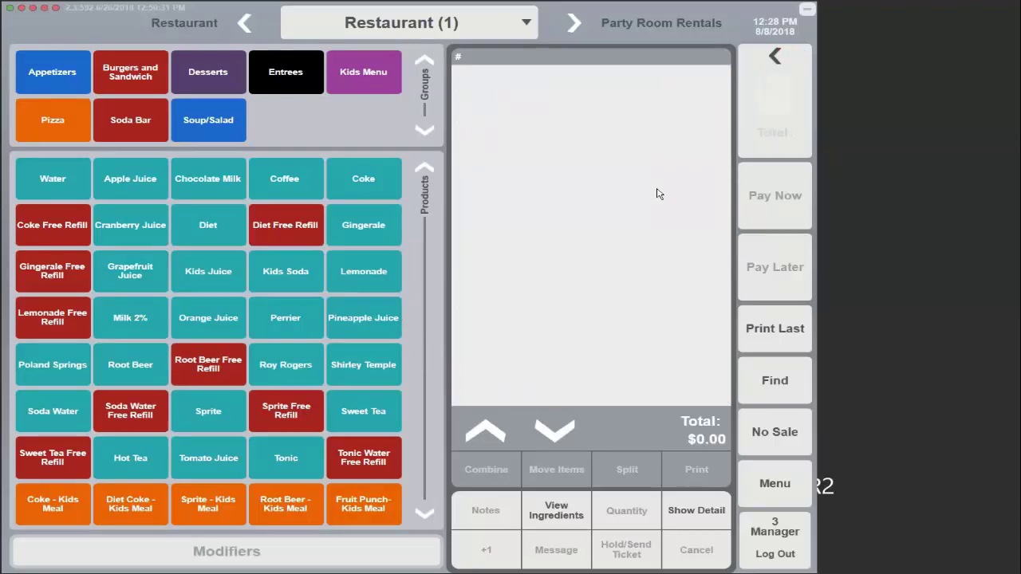
Step: Open tab 88214 and pay its $18.36 balance in exact cash
click(774, 381)
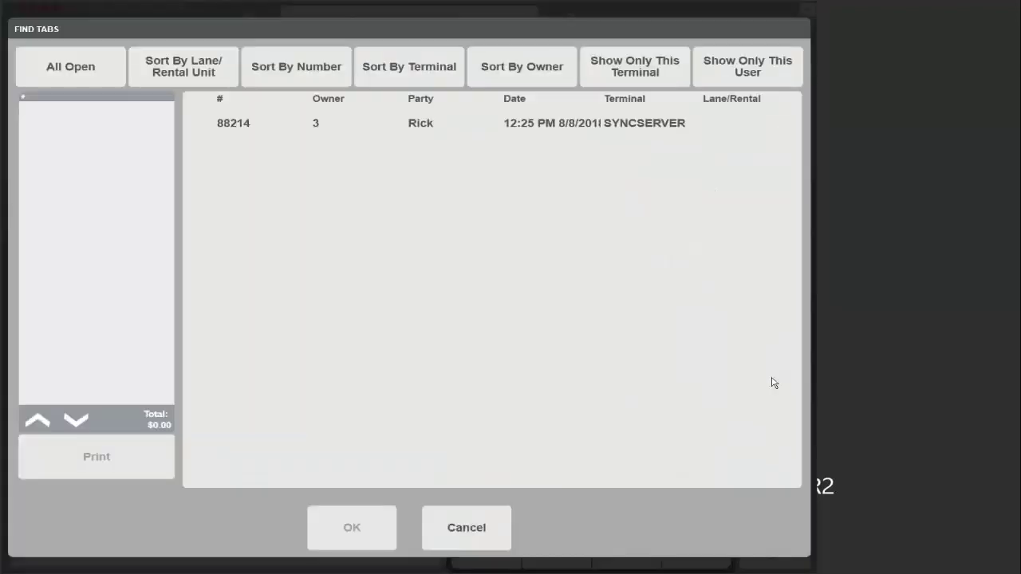
click(549, 126)
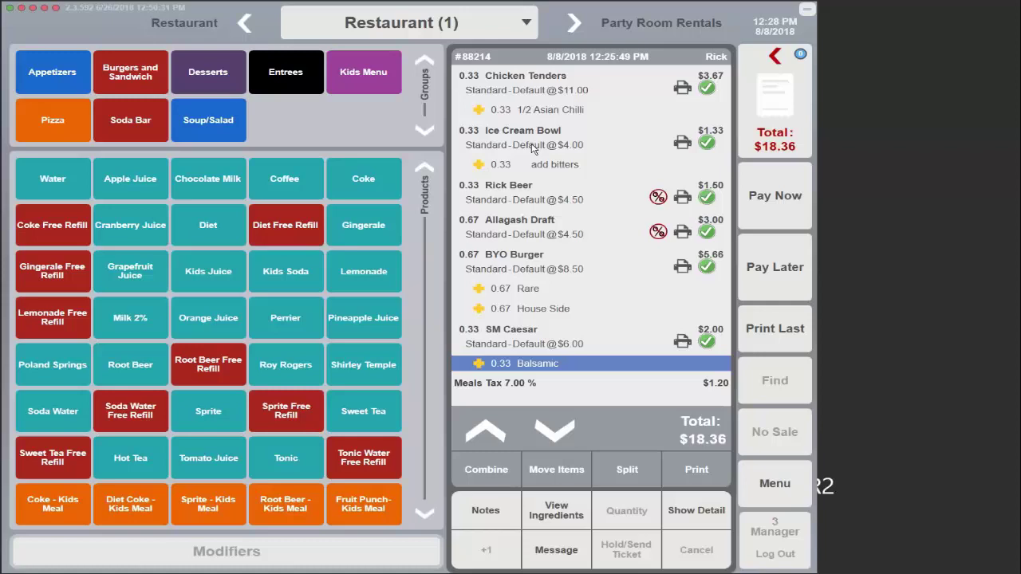
click(756, 195)
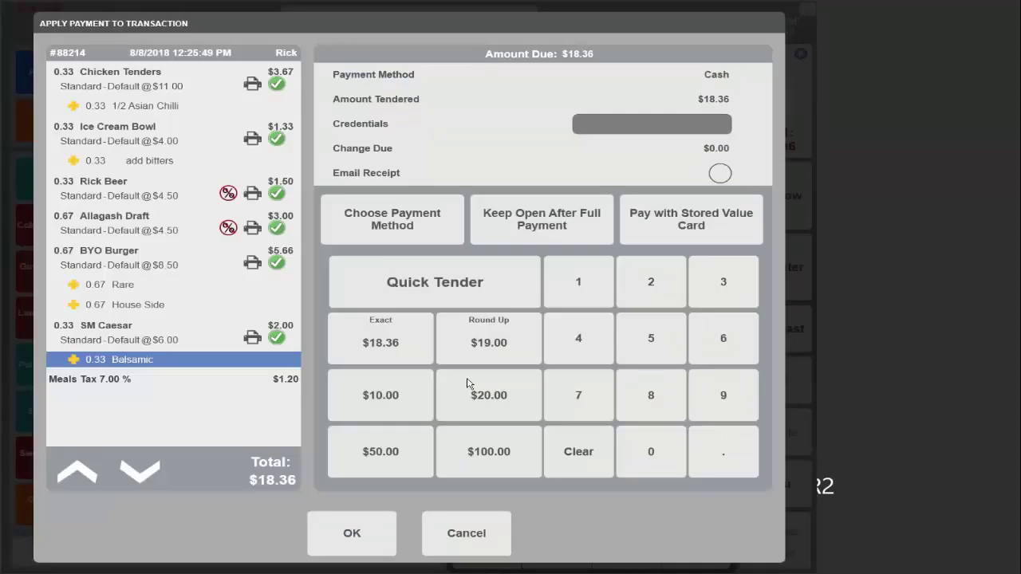
click(381, 540)
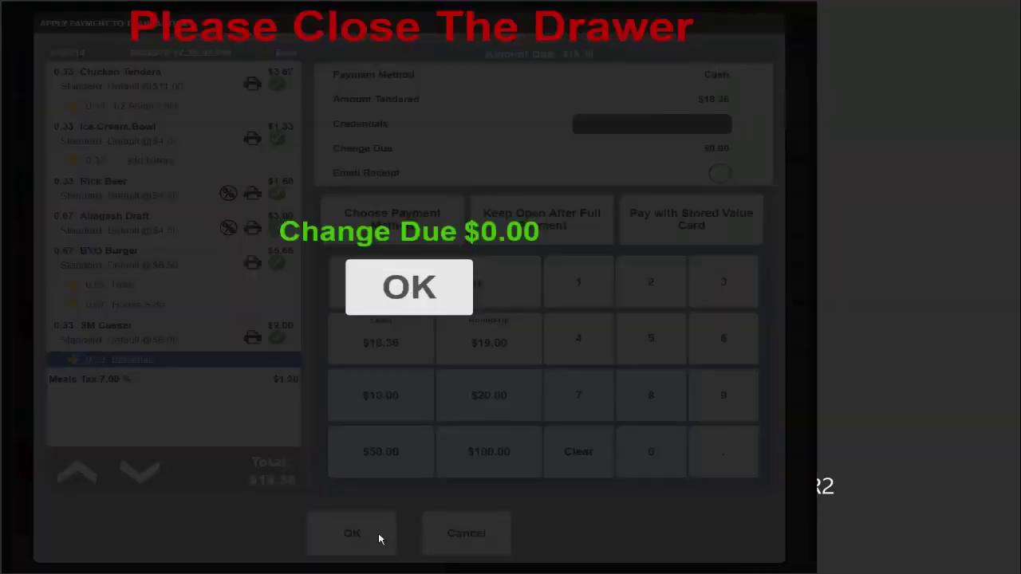
click(417, 302)
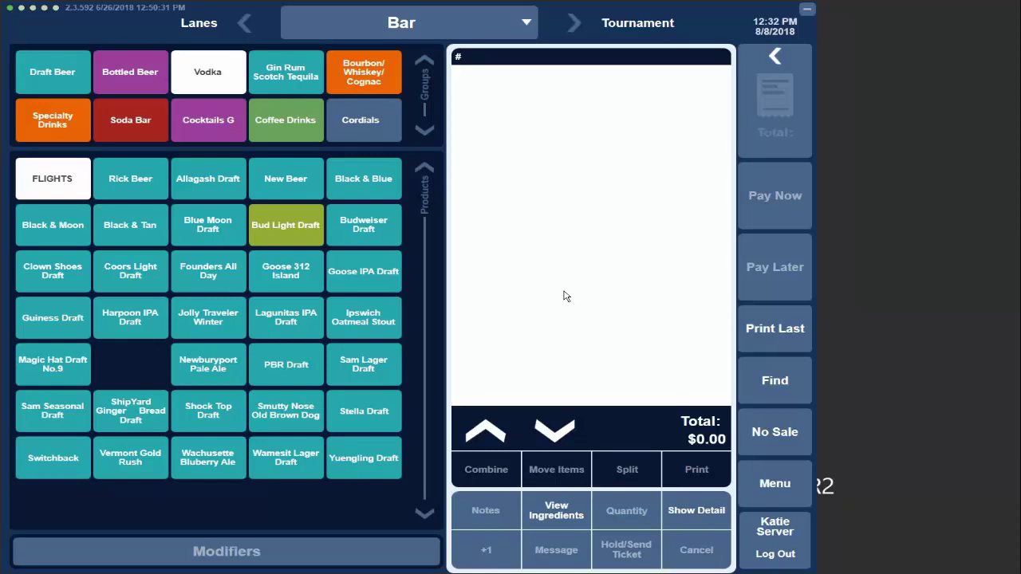
click(766, 381)
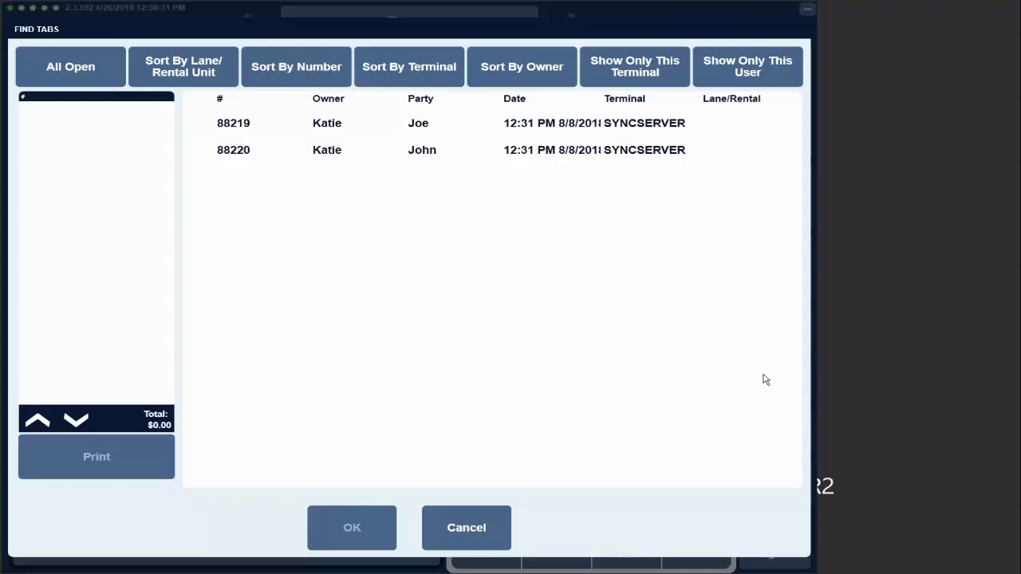
click(466, 535)
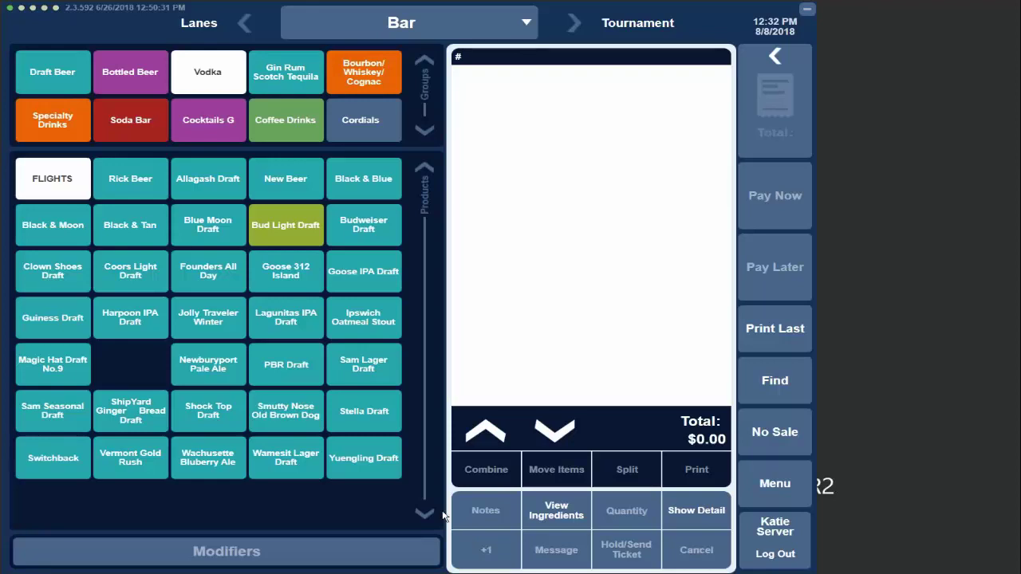
click(774, 149)
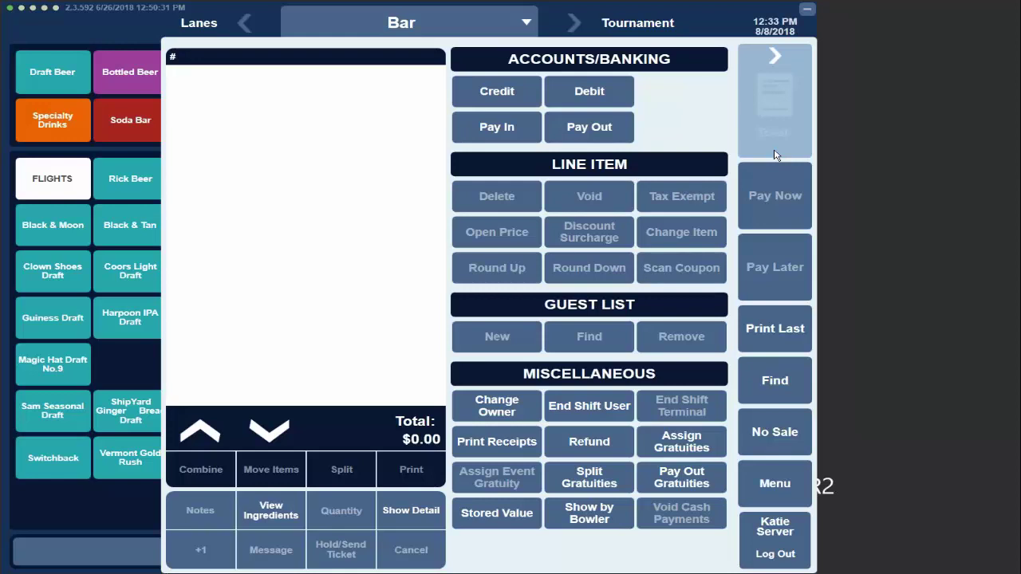
Step: Start a change of owner and select both open tabs for transfer
click(777, 130)
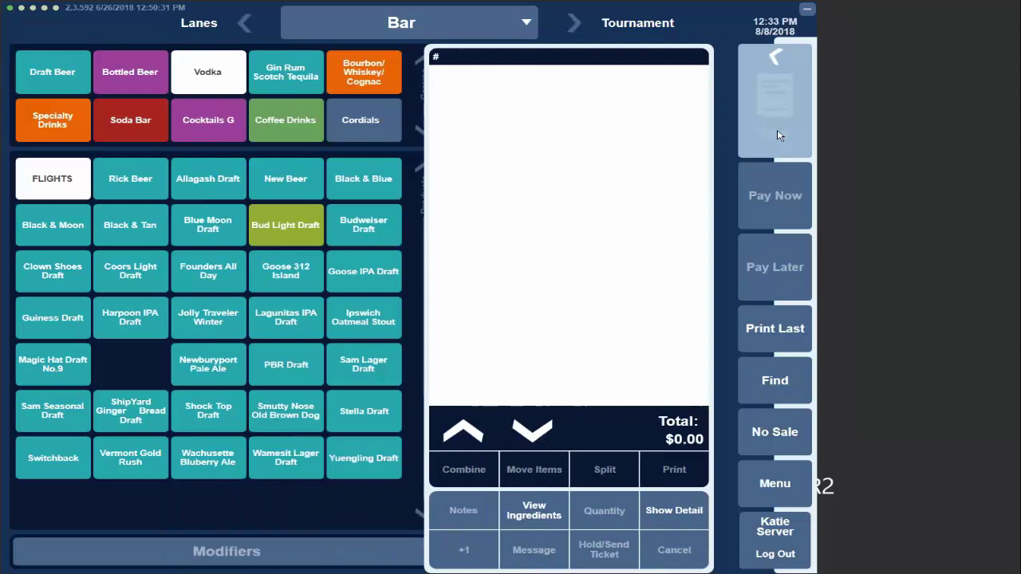
click(777, 131)
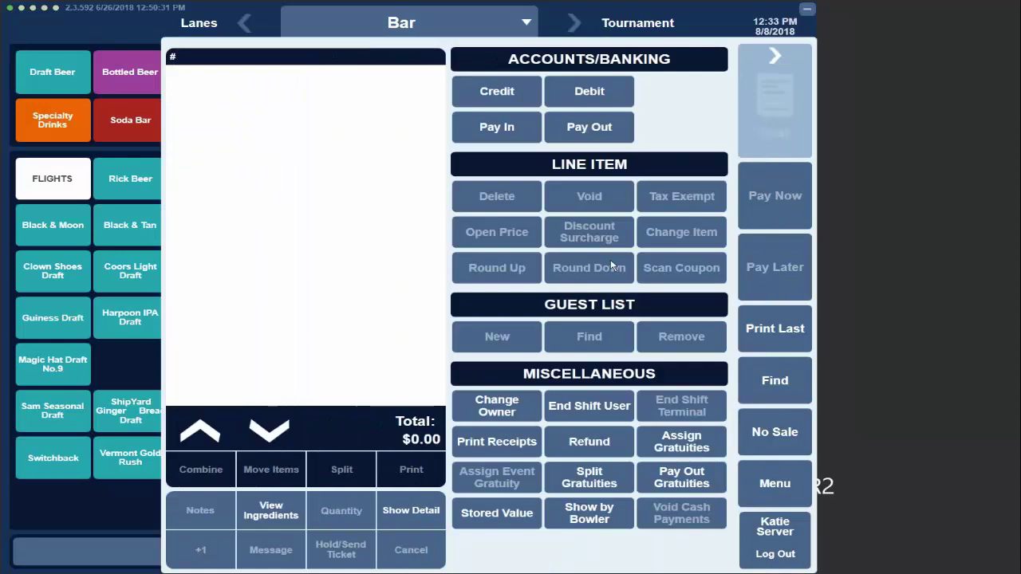
click(497, 406)
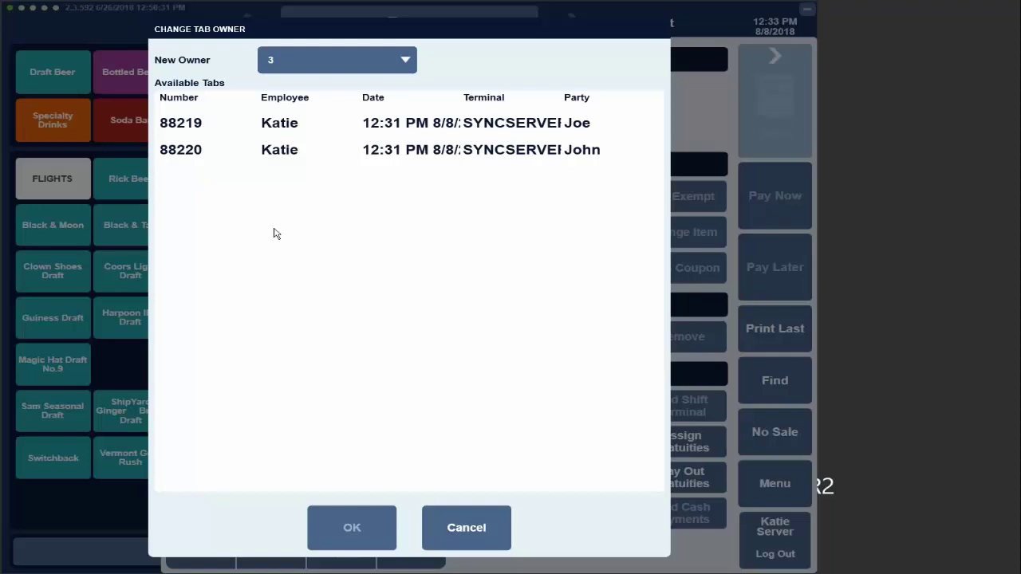
click(186, 125)
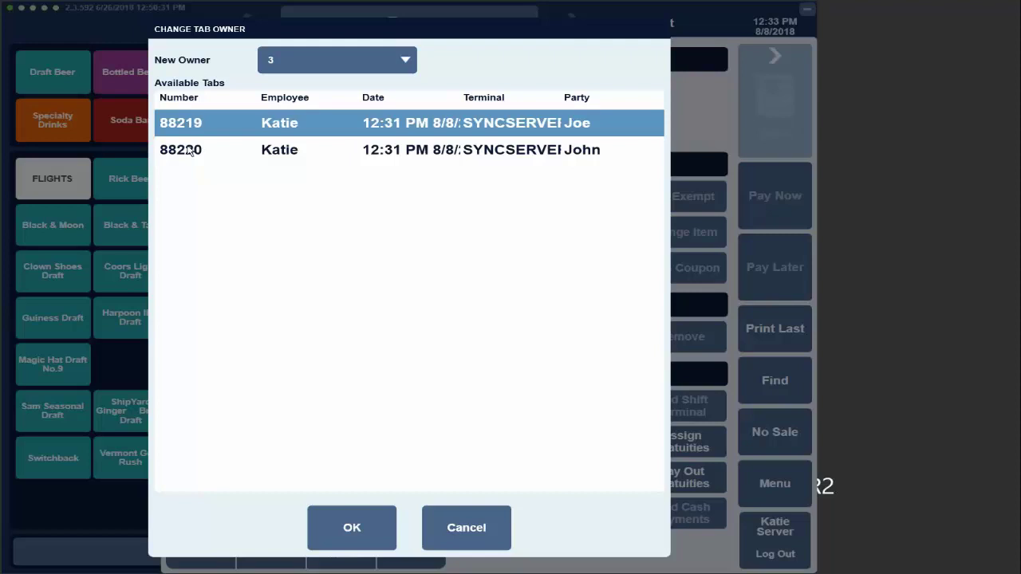
click(190, 152)
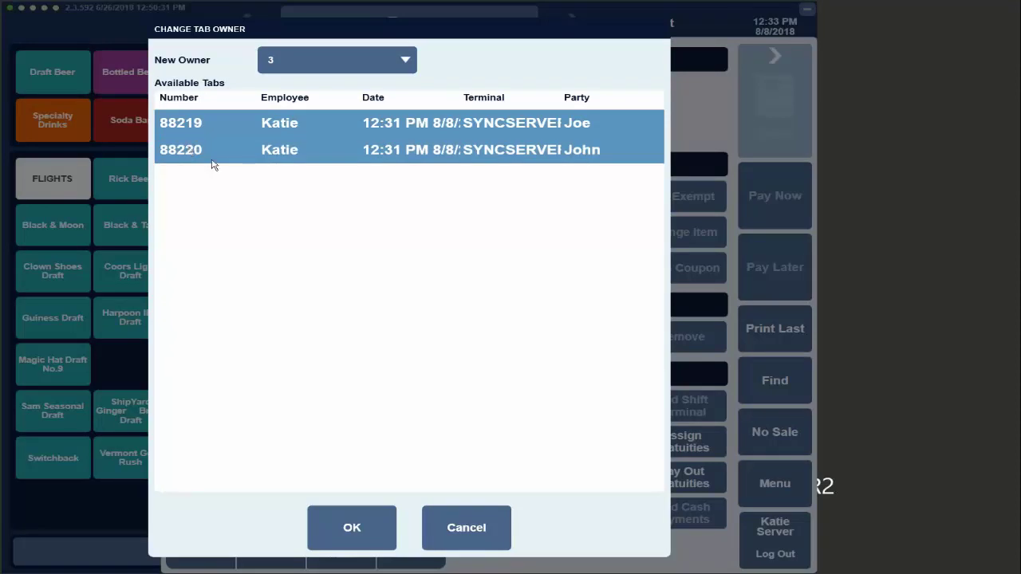
Step: Choose the other server as New Owner and confirm transferring both tabs
click(405, 60)
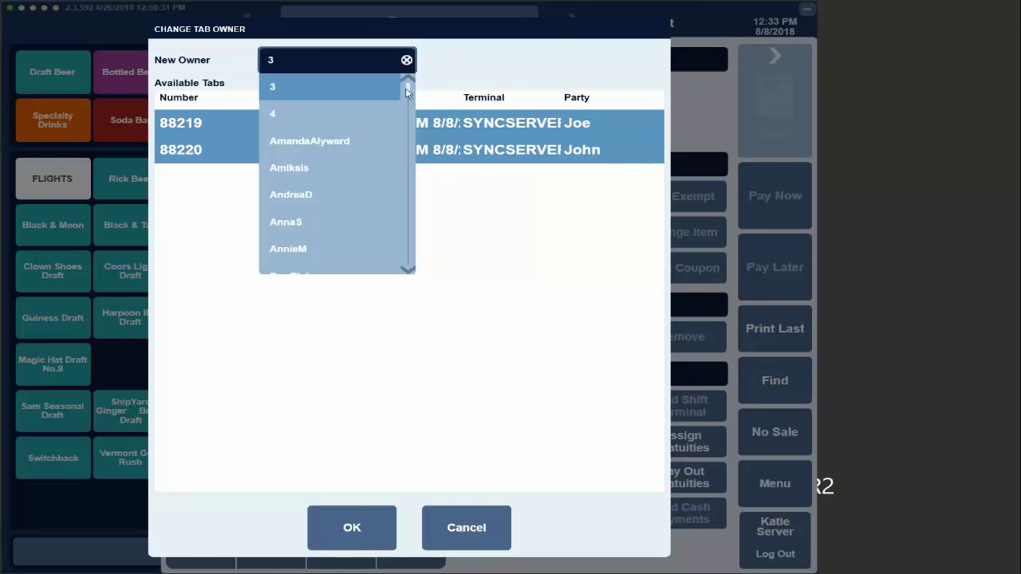
drag(406, 93, 415, 194)
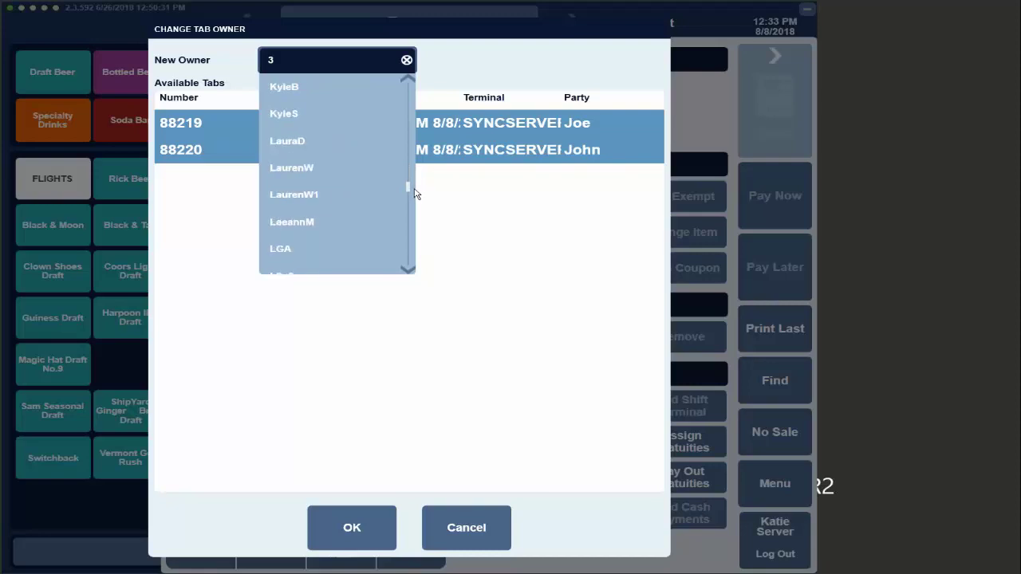
click(408, 272)
click(407, 272)
click(407, 272)
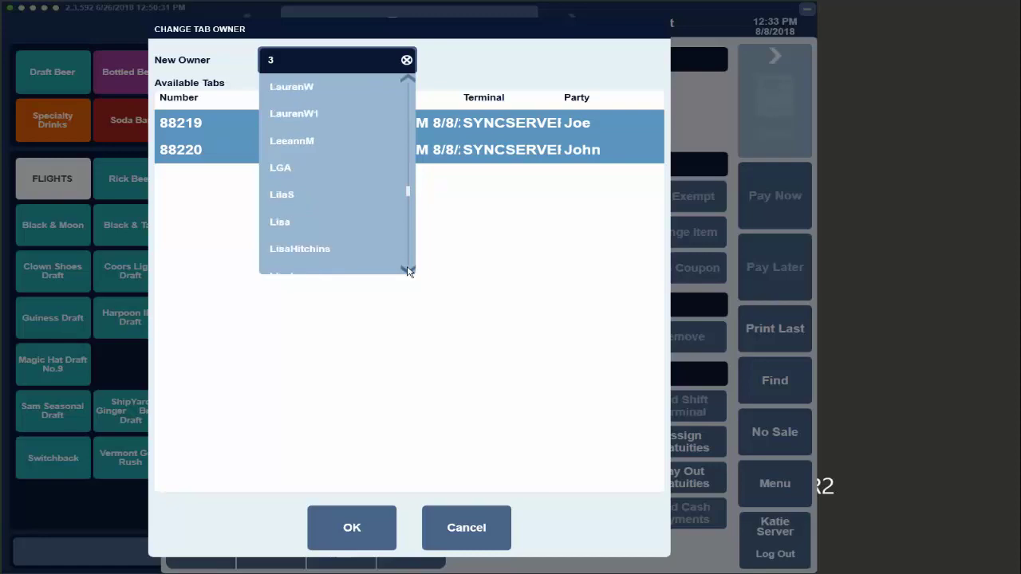
click(408, 271)
click(285, 199)
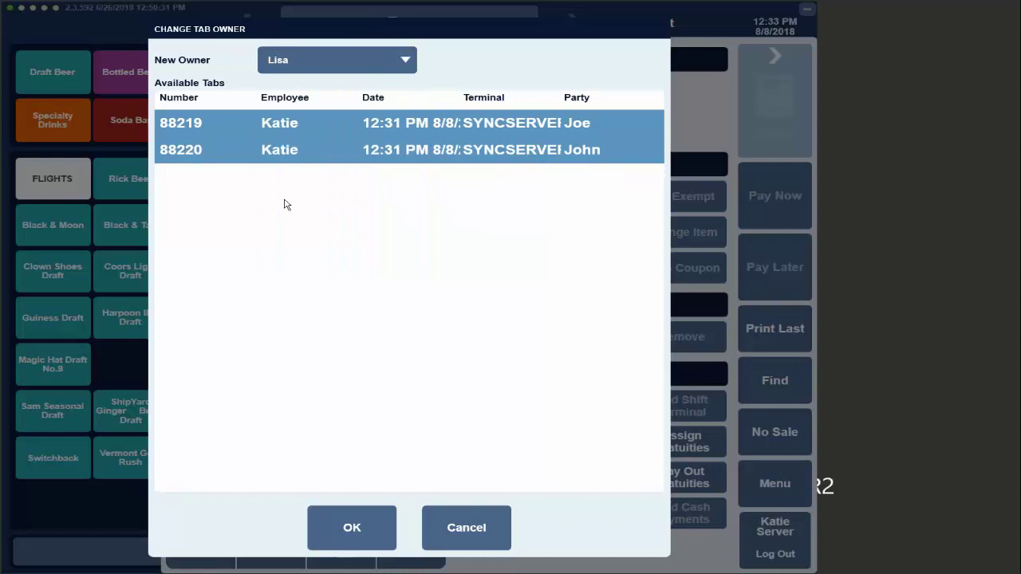
click(361, 513)
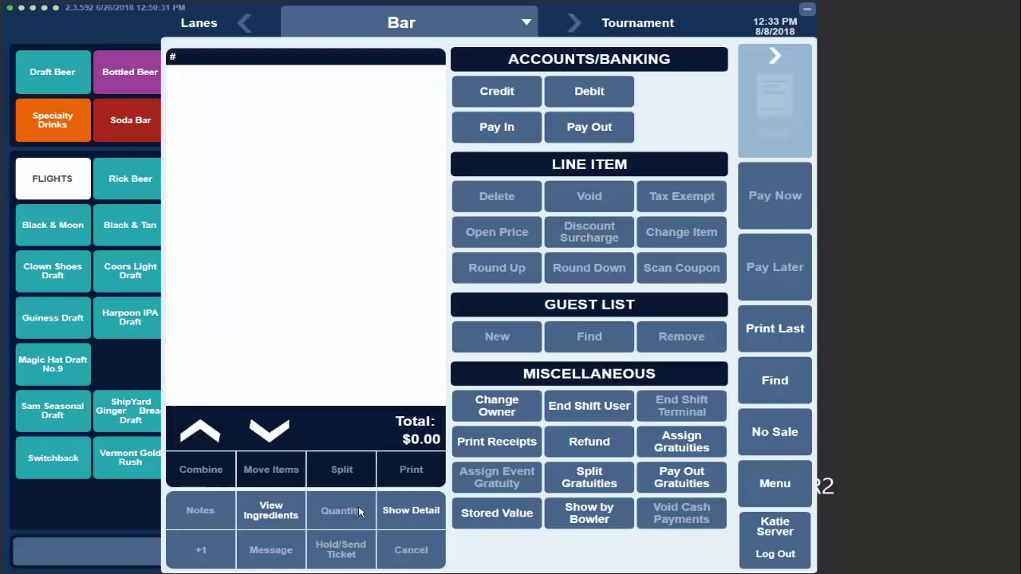
Step: Verify no open tabs remain, log out, and enter the other server's user name
click(773, 378)
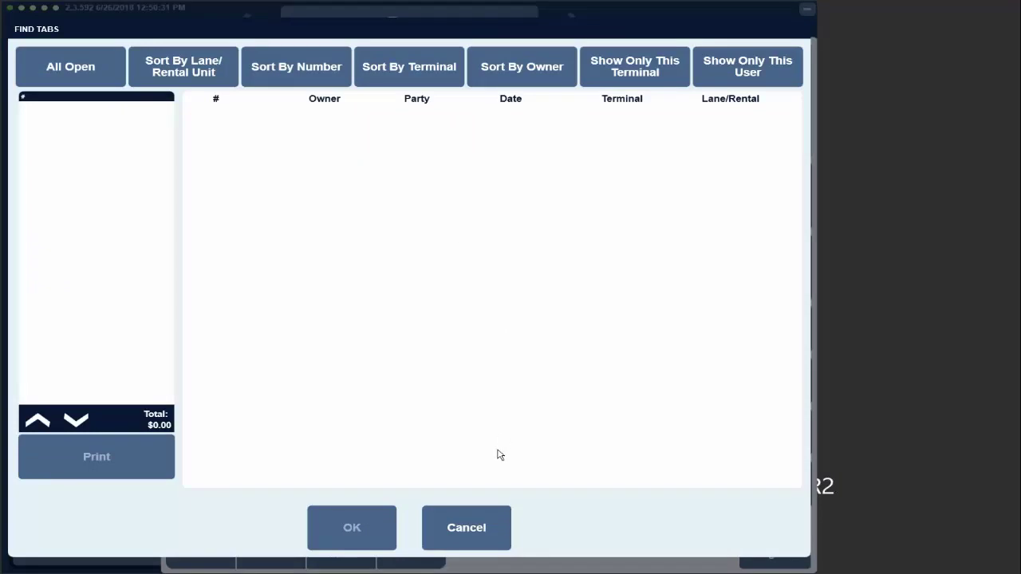
click(482, 517)
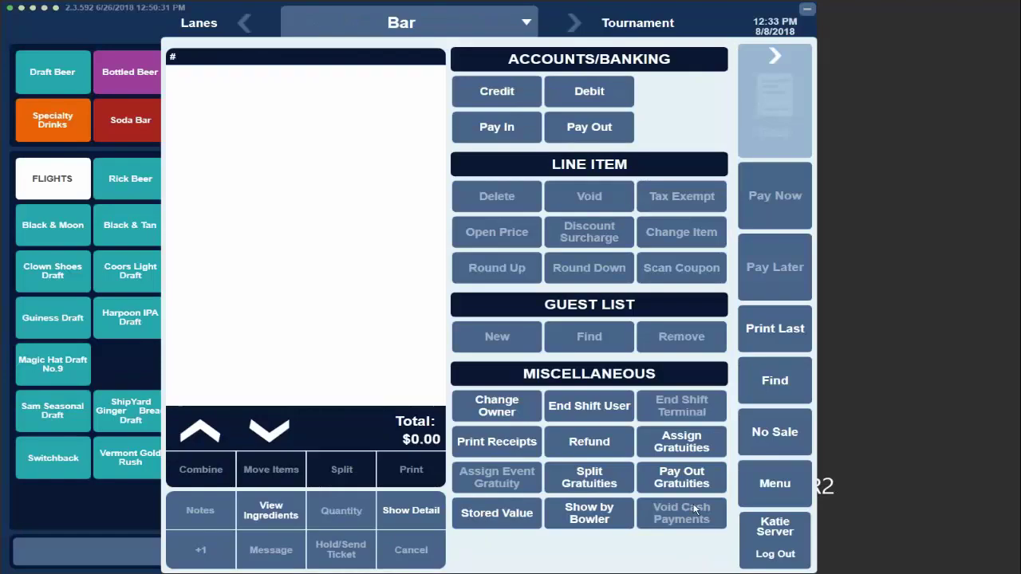
click(784, 544)
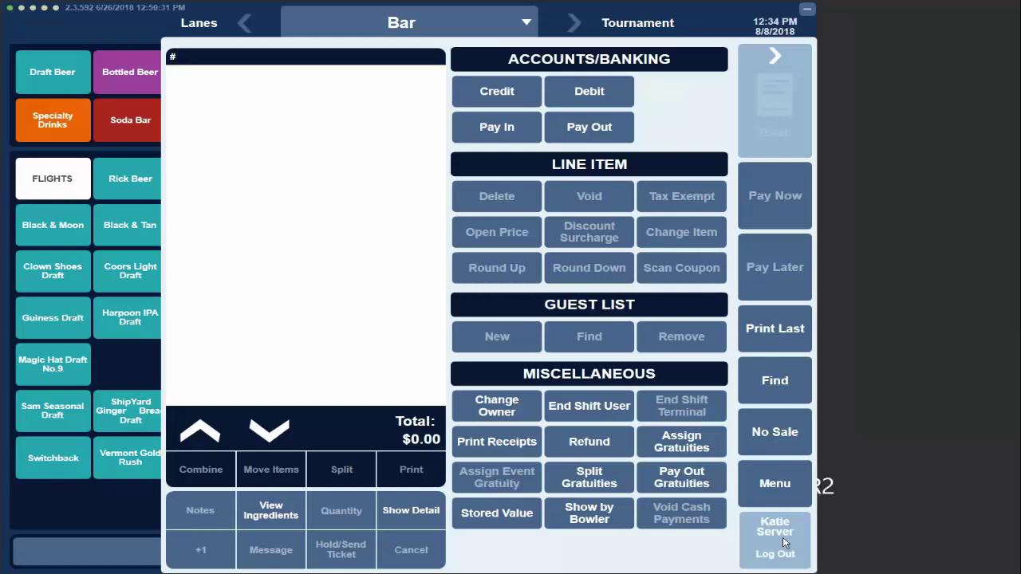
text(lisa)
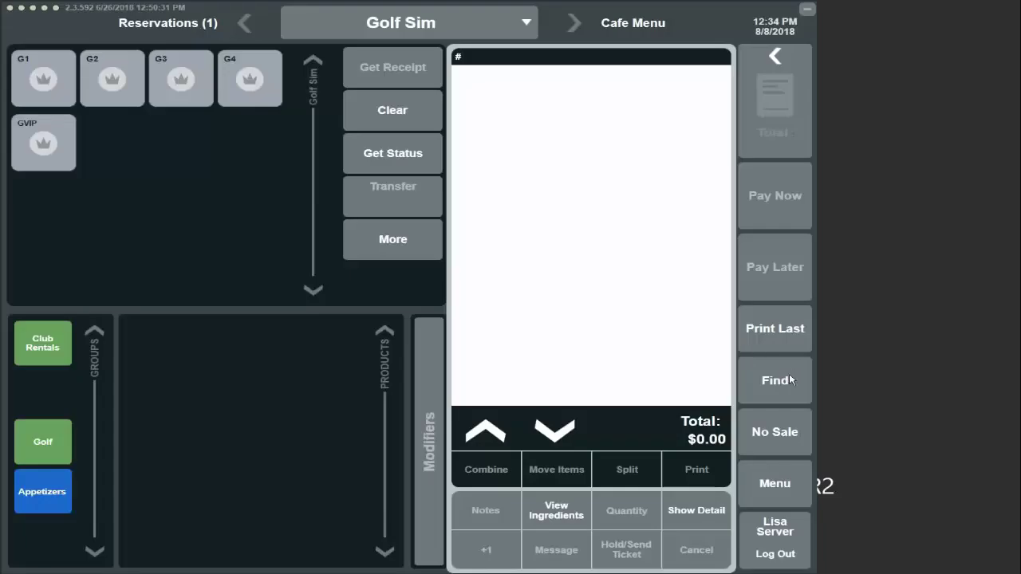
Step: Preview the new server's tabs 88218, 88219 and 88220 in Find Tabs
click(790, 375)
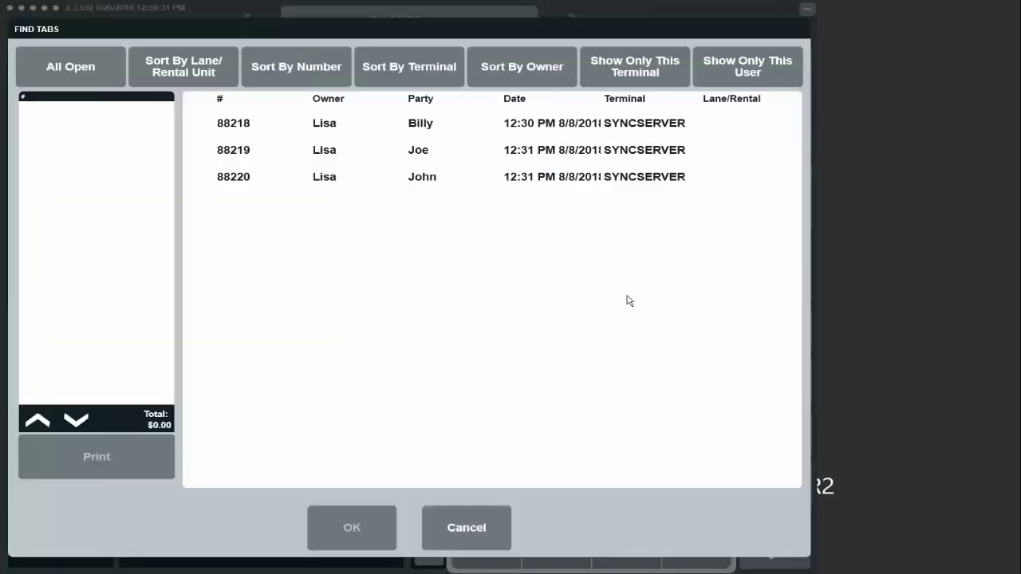
click(326, 133)
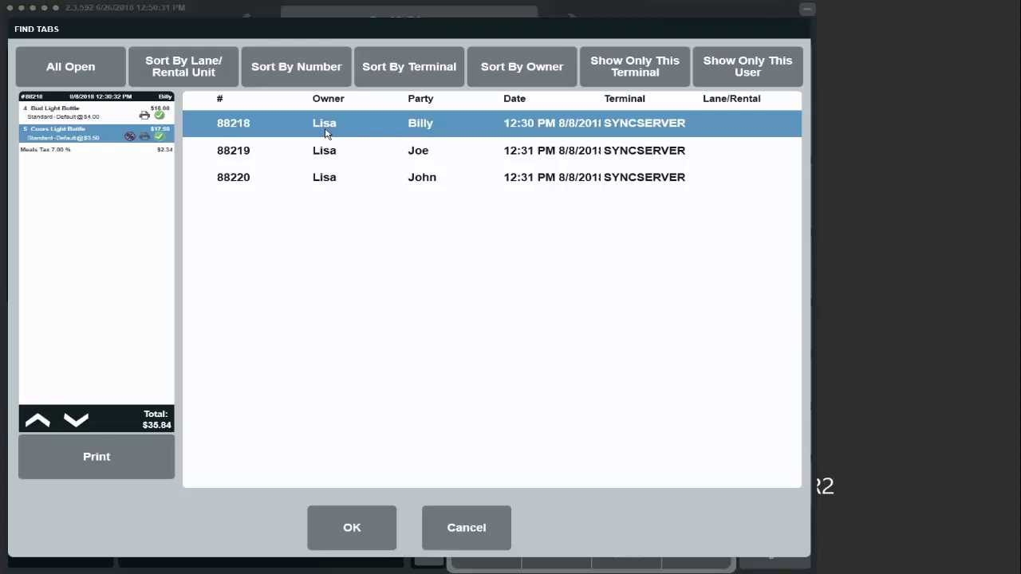
click(324, 160)
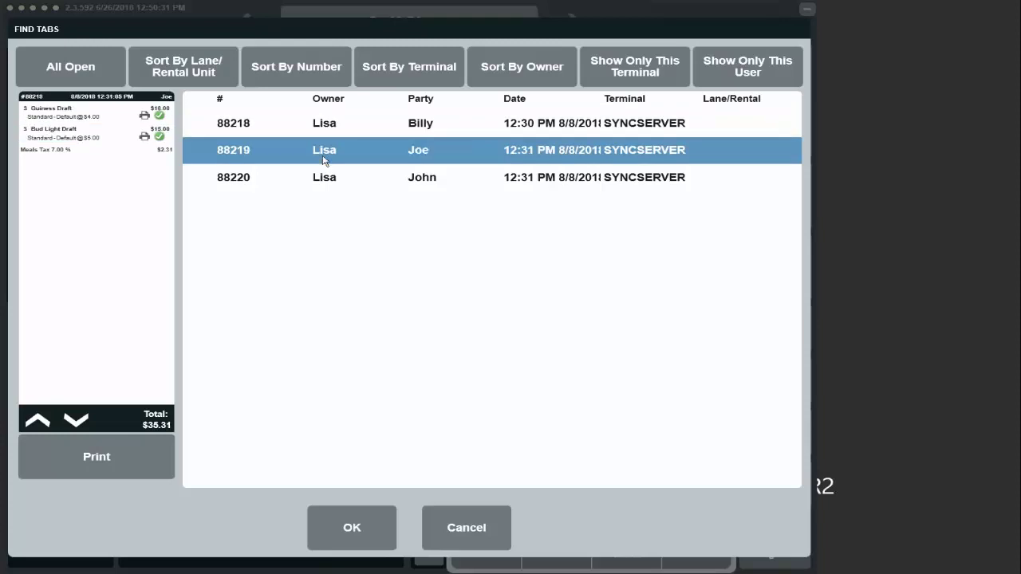
click(241, 184)
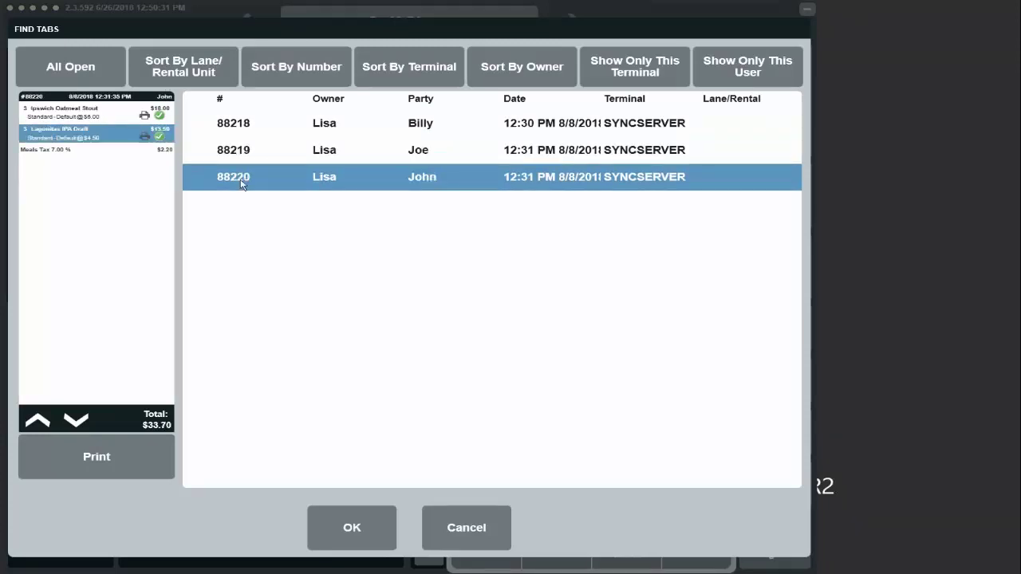